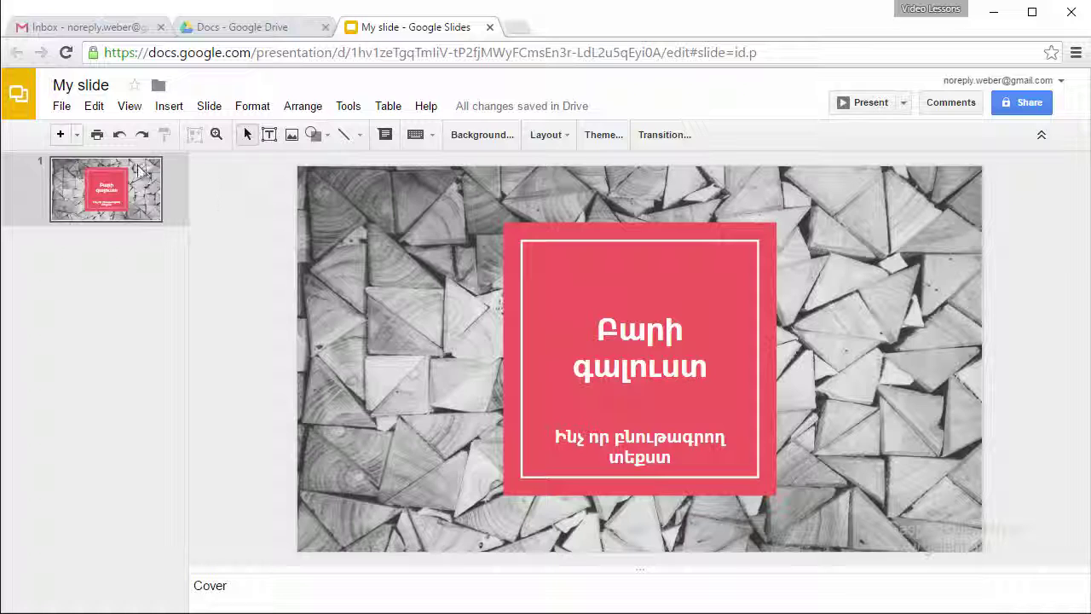
# Insert a new blank slide after the cover slide as slide 2
pyautogui.click(60, 137)
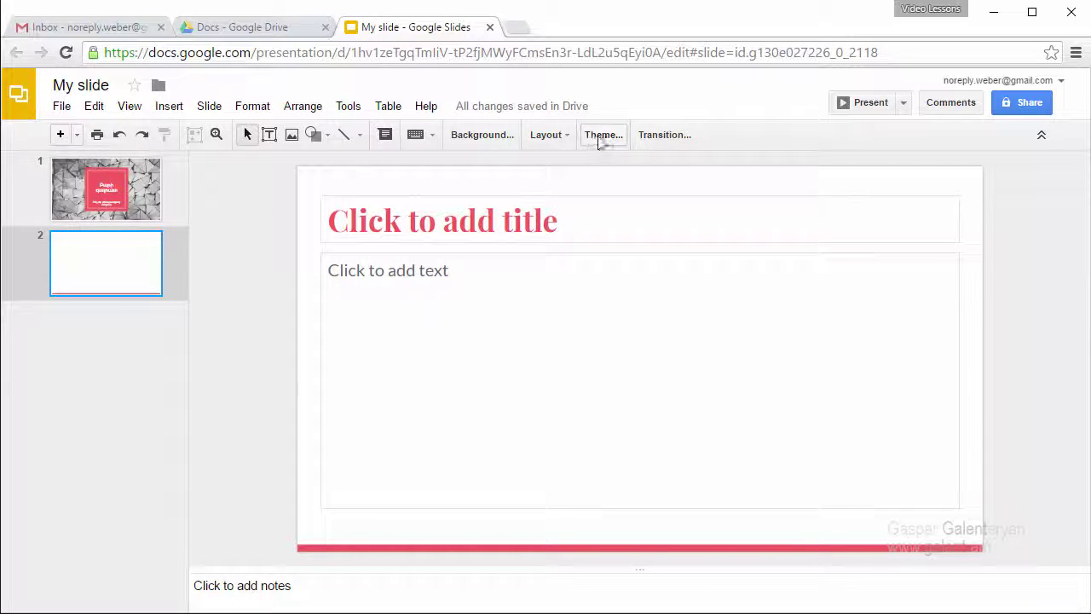
pyautogui.click(605, 136)
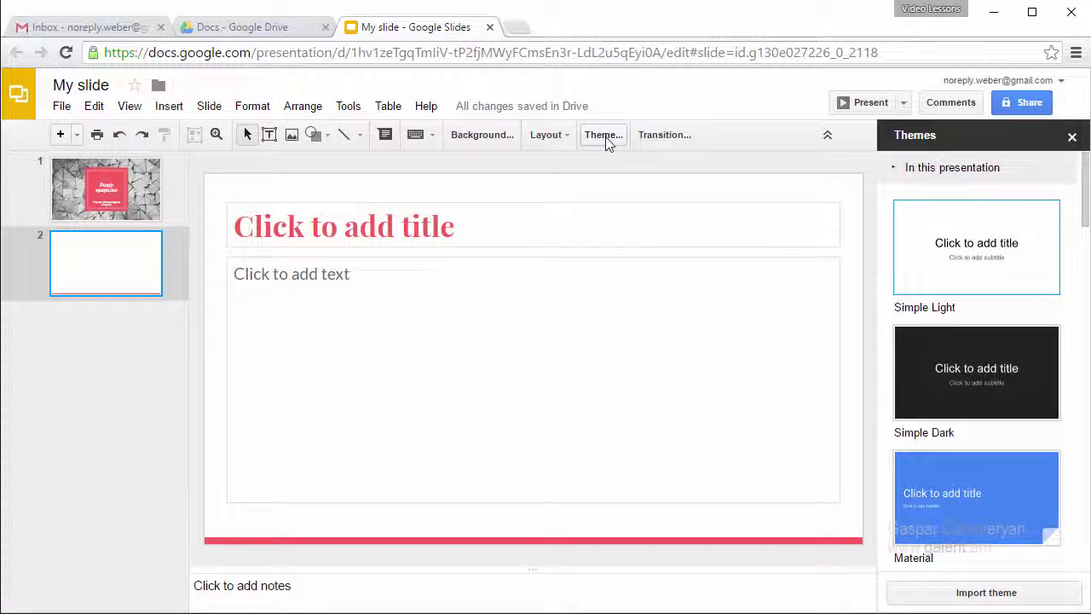
pyautogui.scroll(-3, 999, 378)
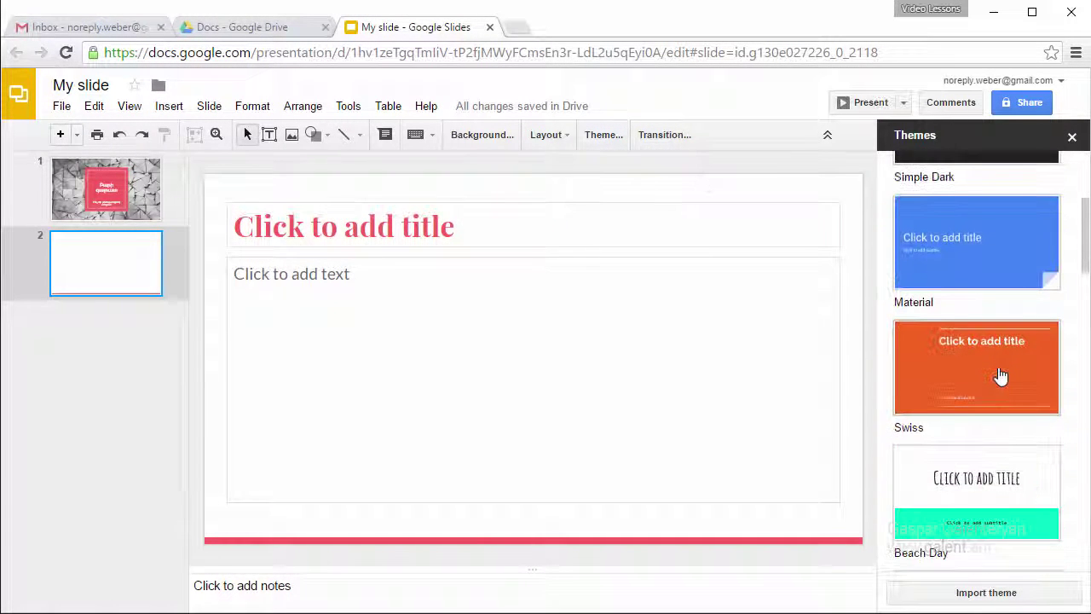
pyautogui.scroll(-1, 998, 370)
pyautogui.scroll(4, 1006, 341)
pyautogui.click(991, 204)
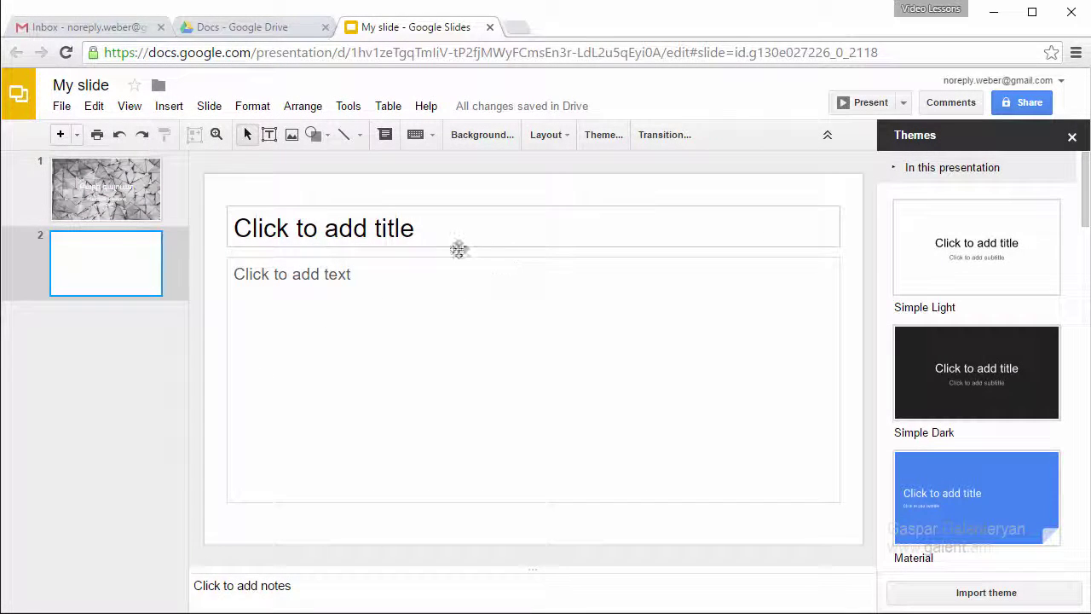
pyautogui.click(942, 371)
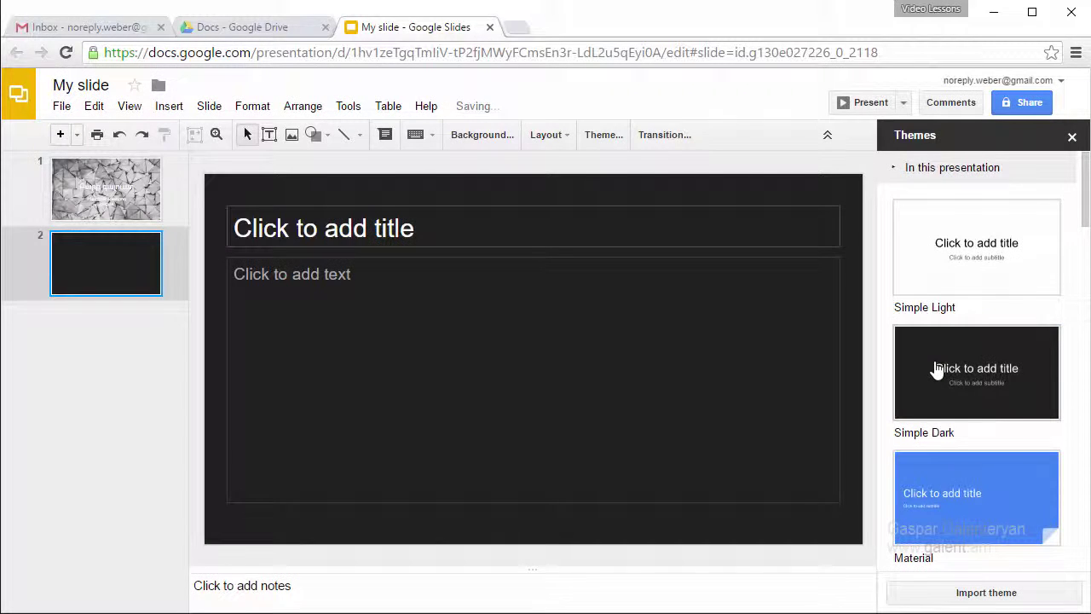
pyautogui.scroll(-4, 936, 370)
pyautogui.scroll(-2, 936, 370)
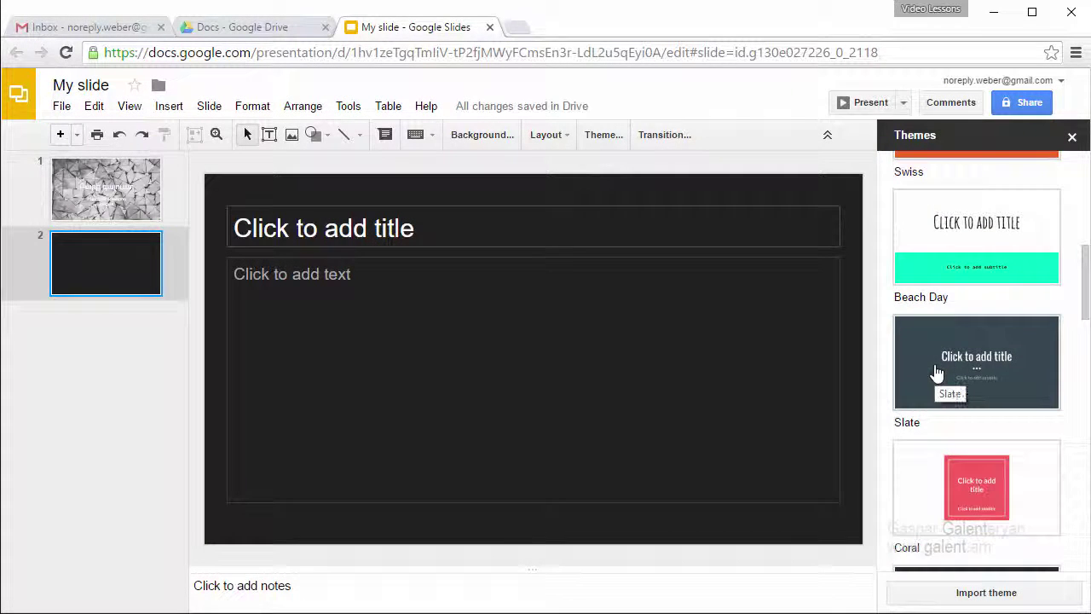
pyautogui.scroll(-2, 936, 372)
pyautogui.scroll(-2, 935, 372)
pyautogui.click(906, 289)
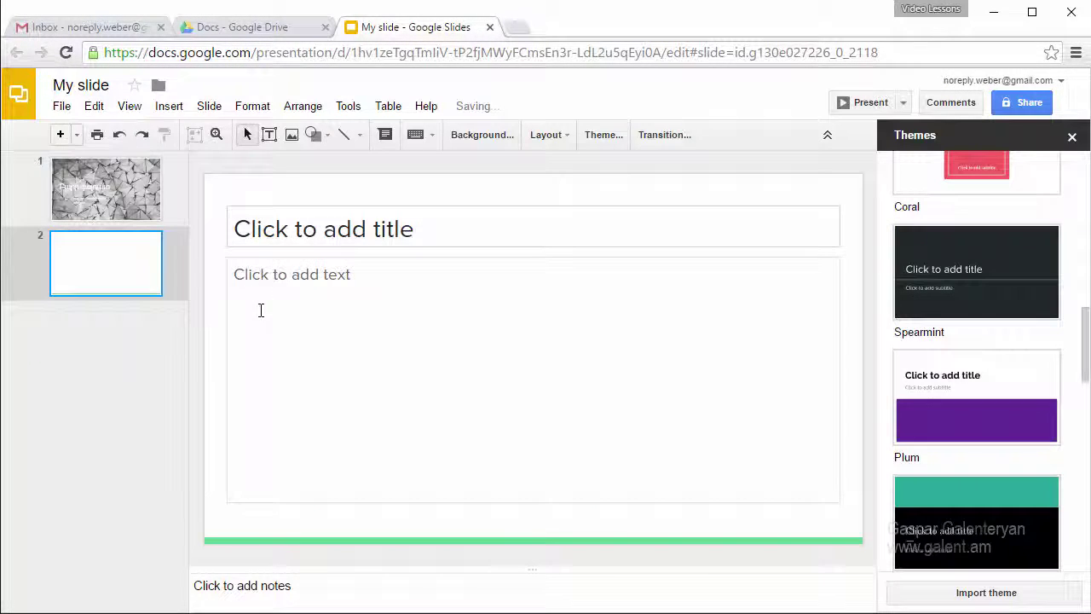
pyautogui.scroll(1, 955, 248)
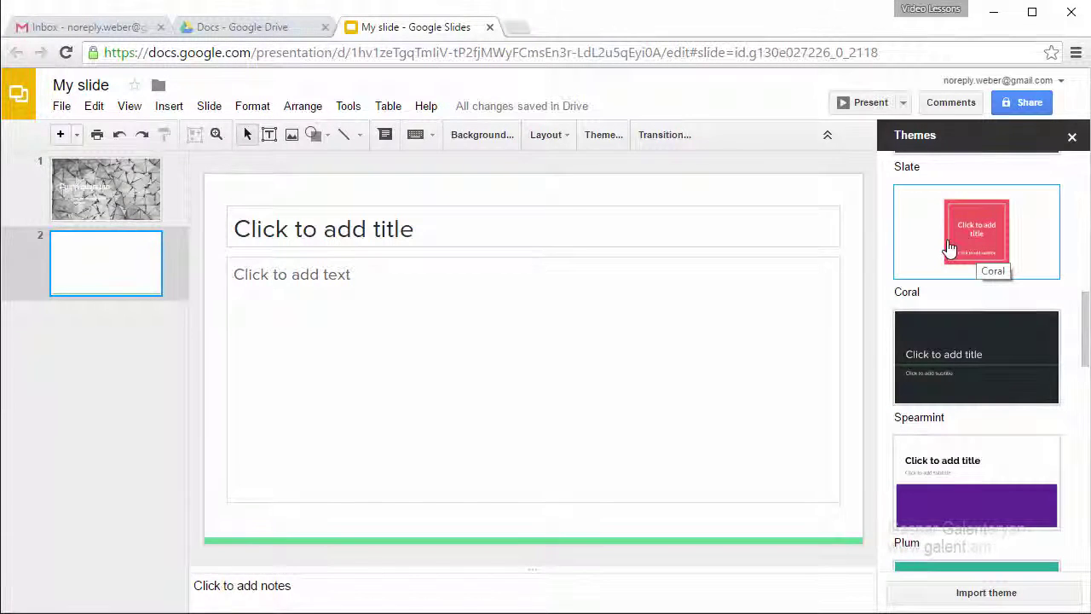
pyautogui.click(954, 247)
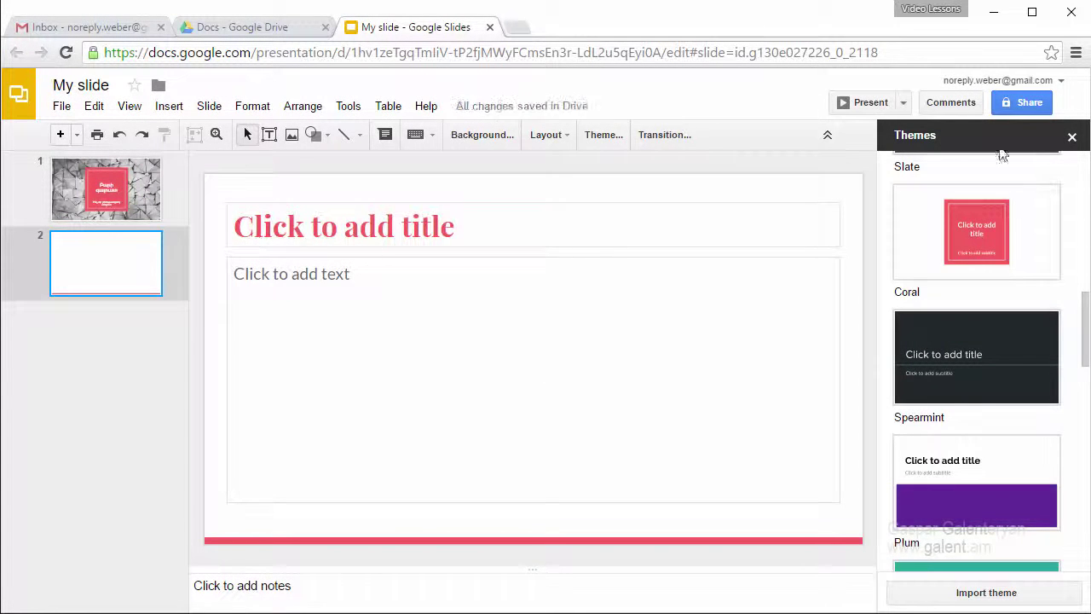
pyautogui.click(1072, 138)
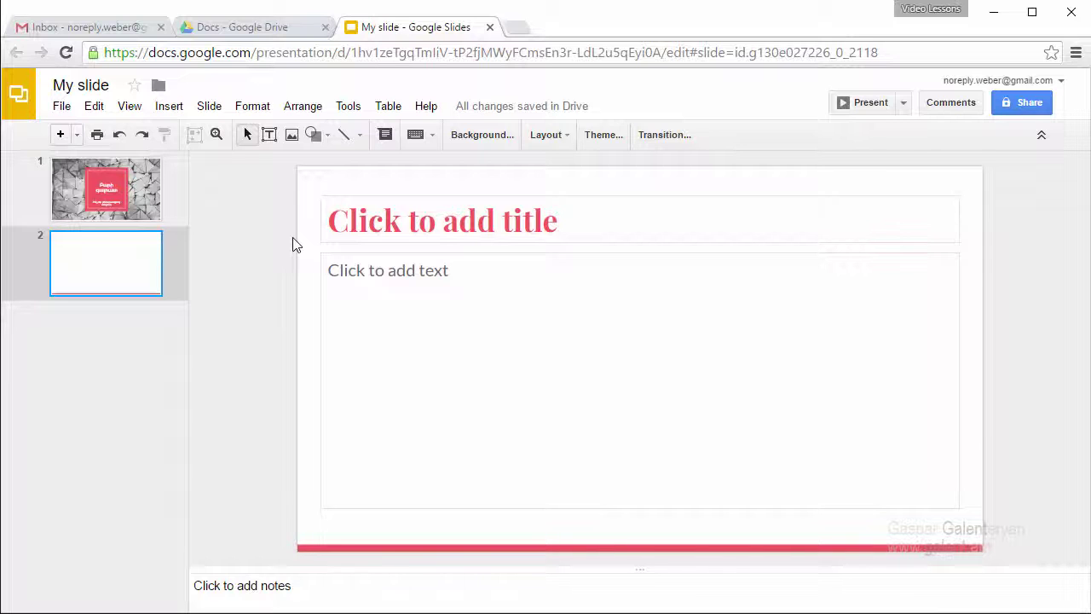
# Title slide 2 'dgfhgf' and make the body a numbered list: 'Dgcvcf', 'dgfhg'
pyautogui.click(360, 220)
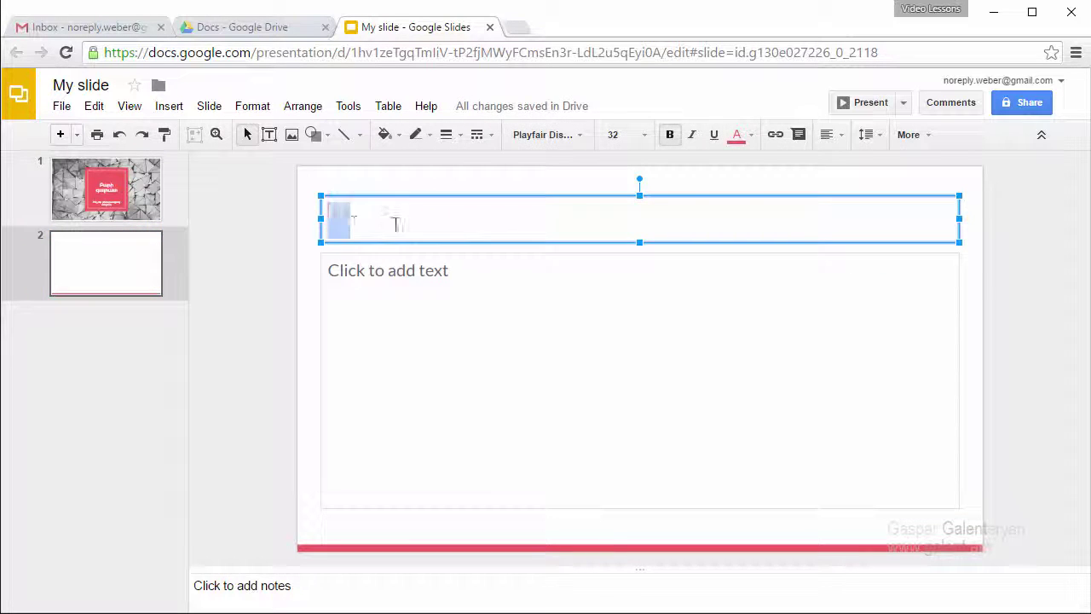
pyautogui.write('dgfhgf')
pyautogui.click(503, 270)
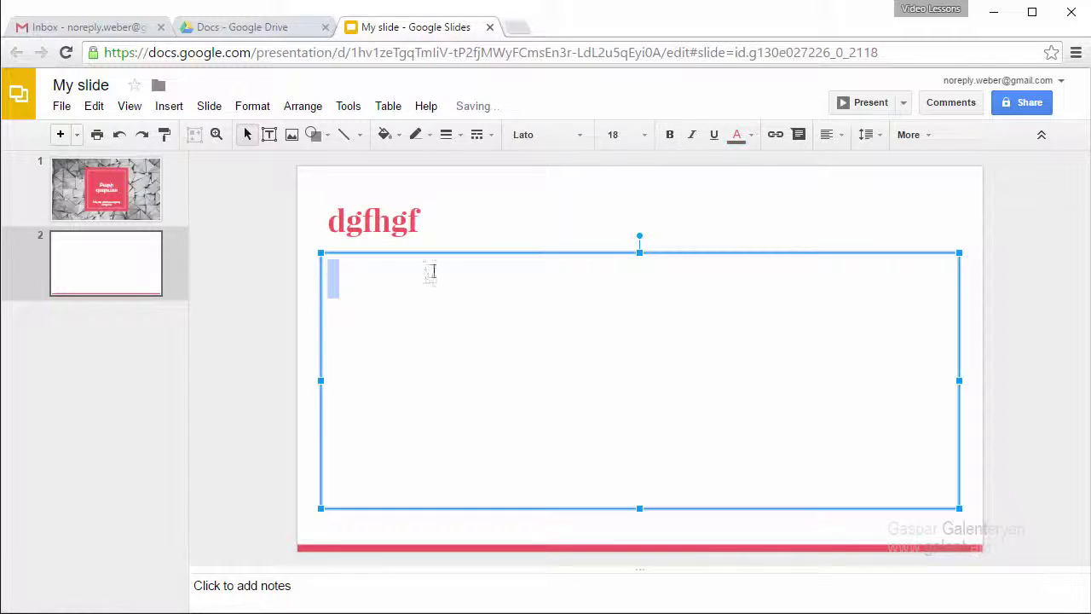
pyautogui.write('dgcvcf')
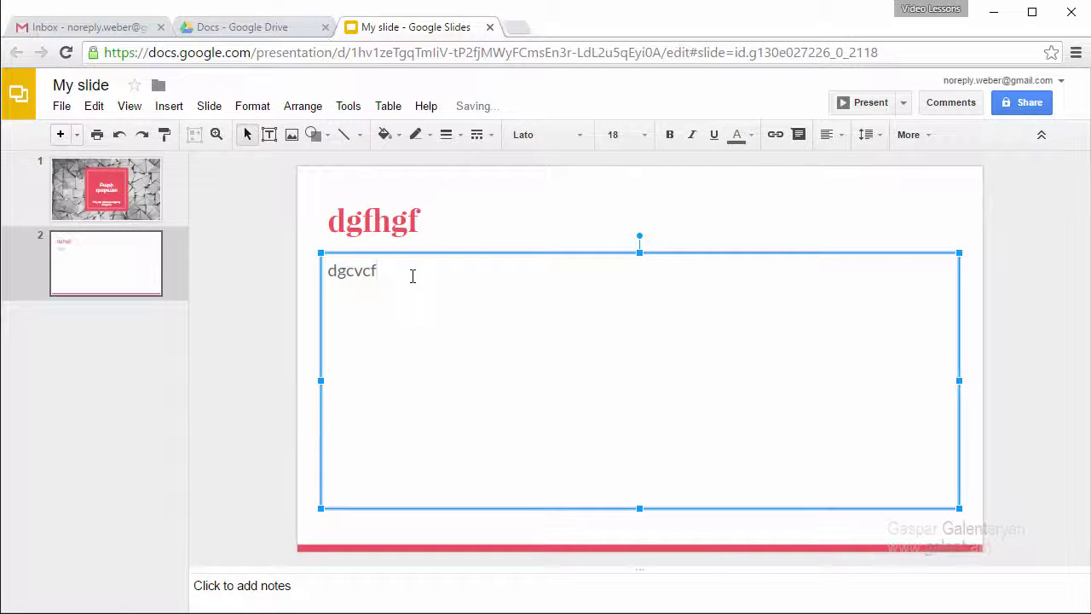
pyautogui.click(331, 270)
pyautogui.write('1.')
pyautogui.click(427, 271)
pyautogui.press('Return')
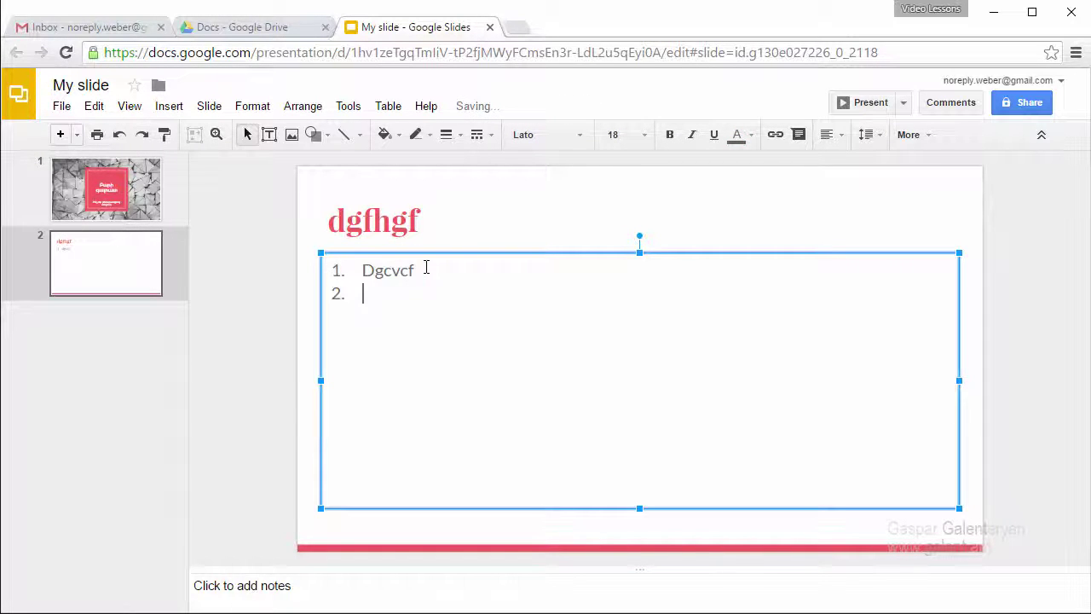
pyautogui.write('dgfhg')
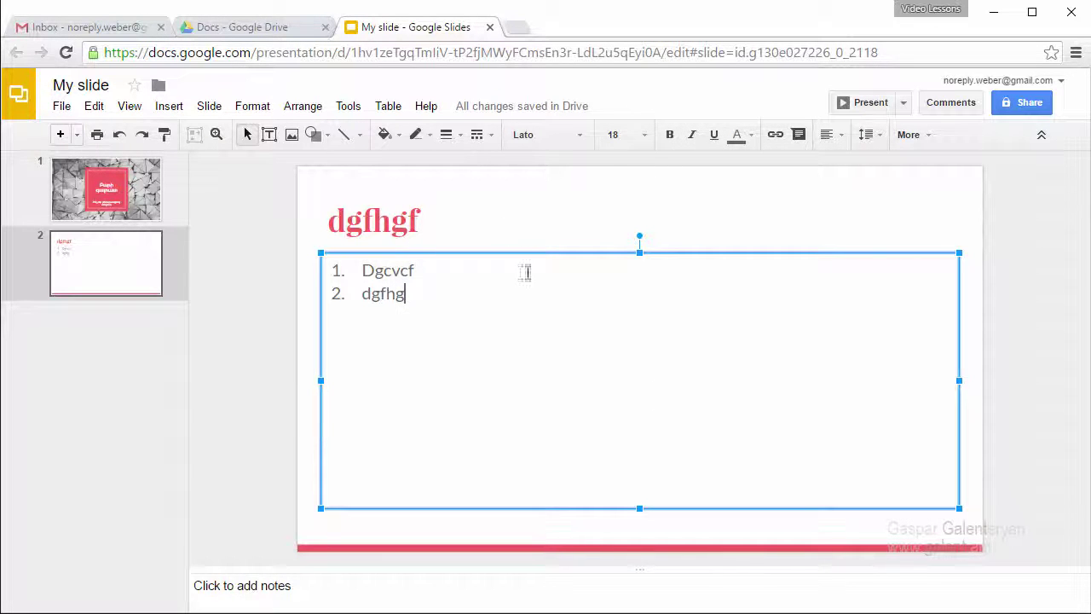
# Give the numbered-list box a coloured, thicker dashed border from the toolbar
pyautogui.click(447, 135)
pyautogui.click(426, 135)
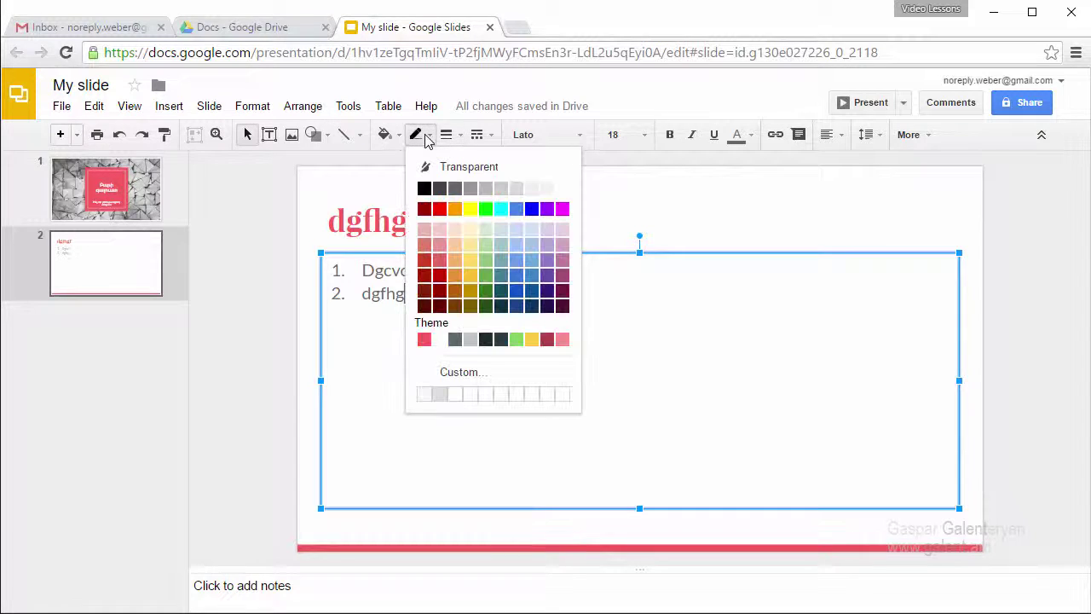
pyautogui.click(454, 188)
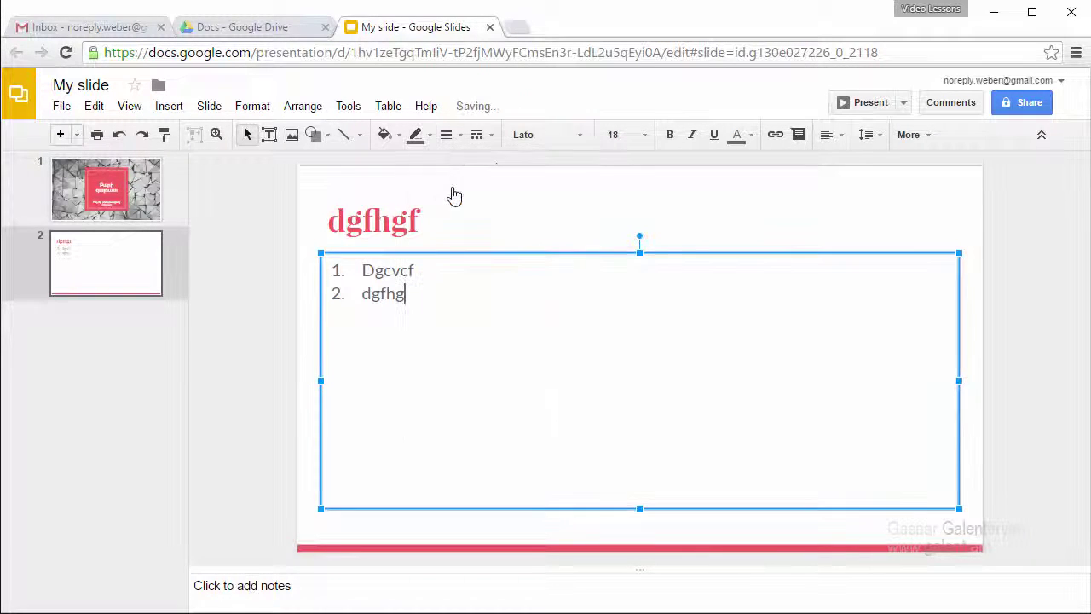
pyautogui.click(446, 135)
pyautogui.click(471, 187)
pyautogui.click(479, 134)
pyautogui.click(471, 204)
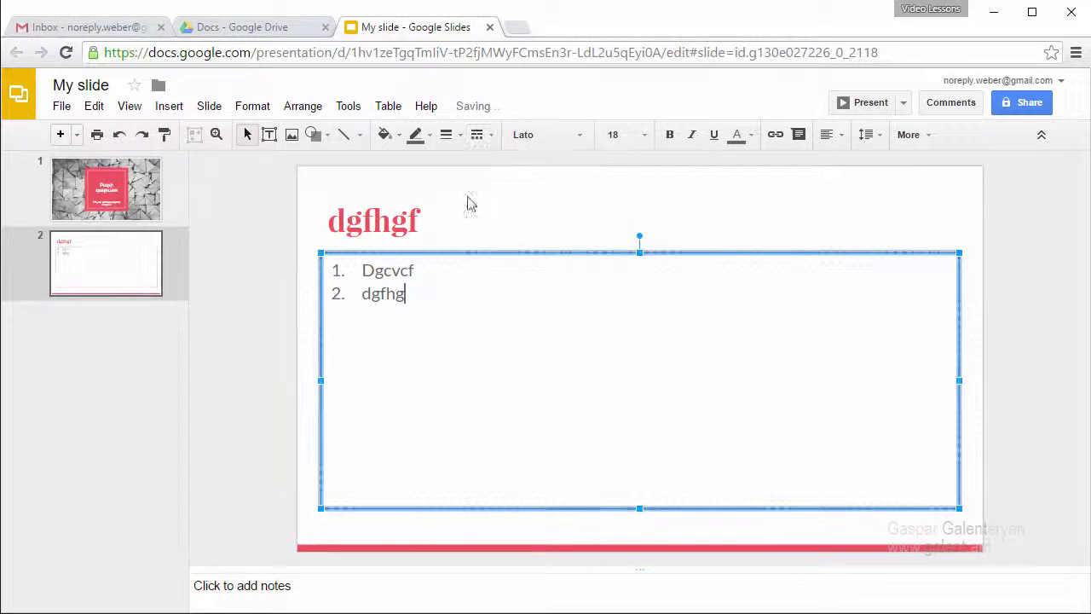
pyautogui.click(908, 135)
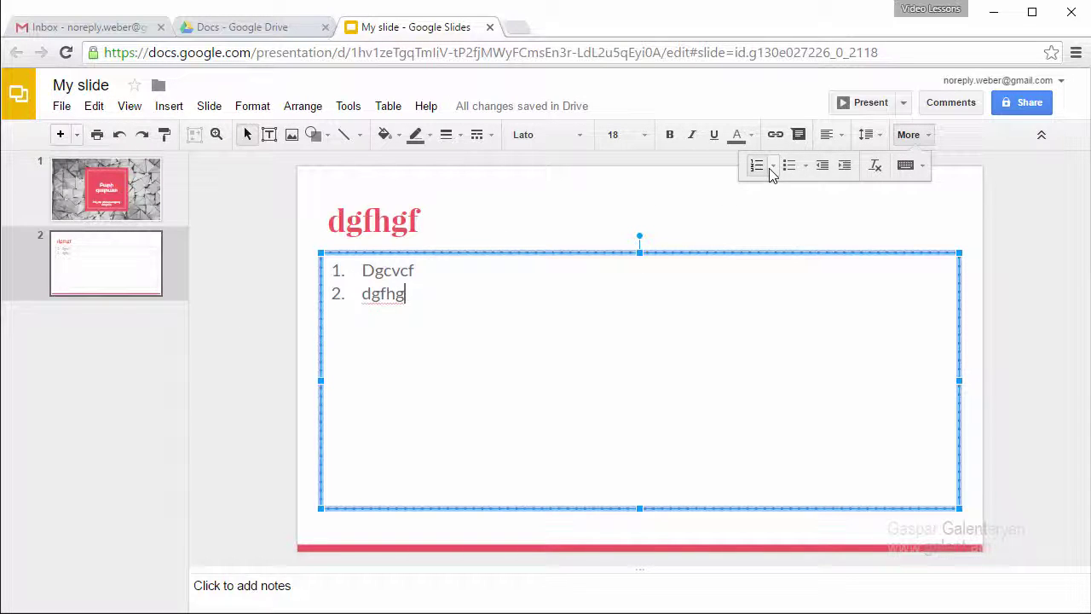
pyautogui.click(912, 136)
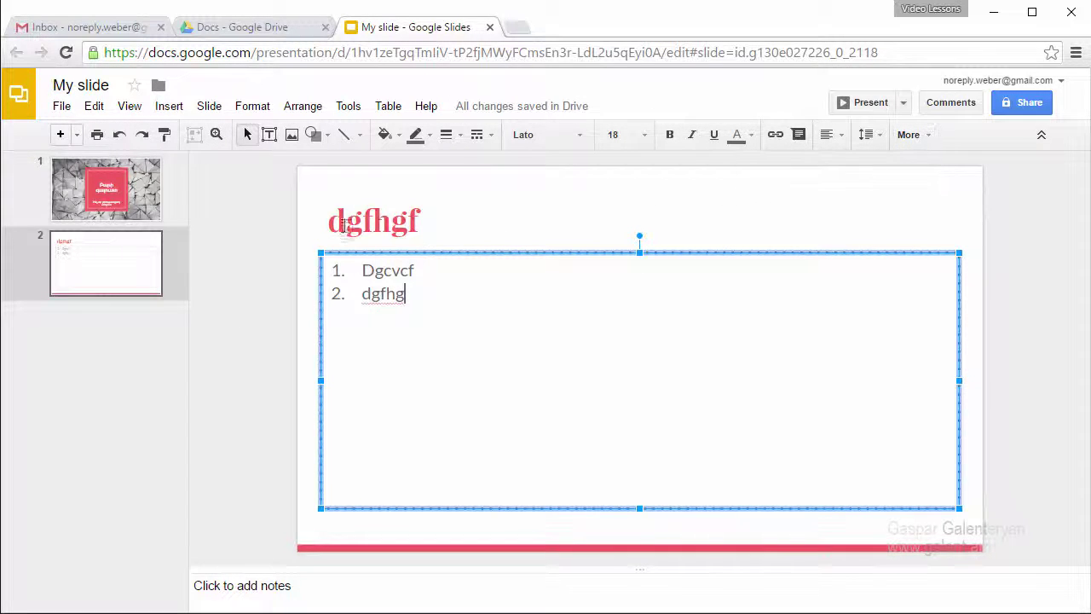
pyautogui.click(286, 183)
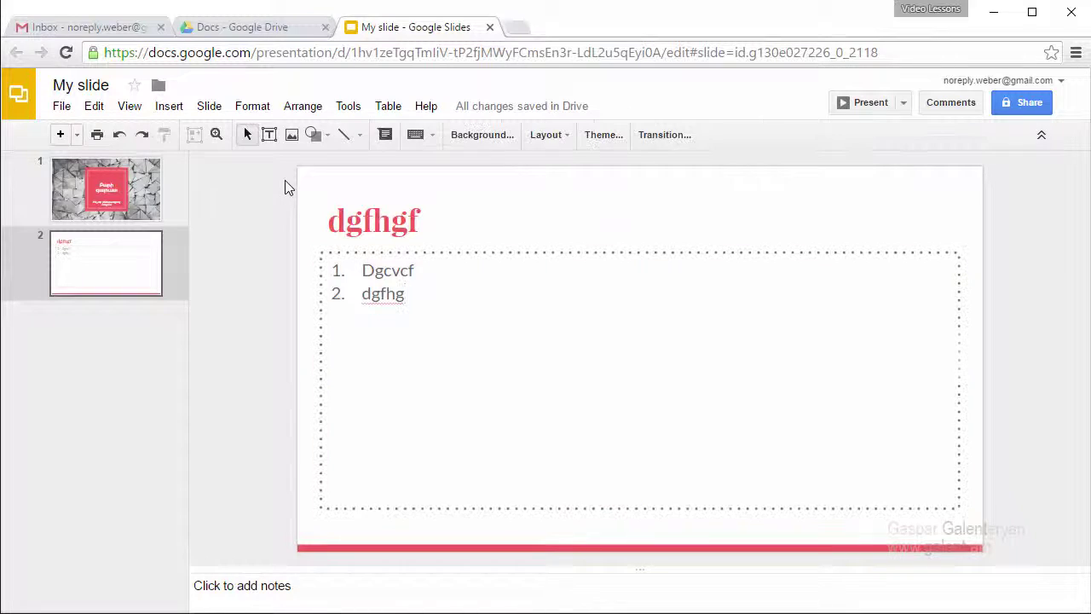
# Draw a new empty text box on slide 2 and drag it over the numbered list
pyautogui.click(269, 136)
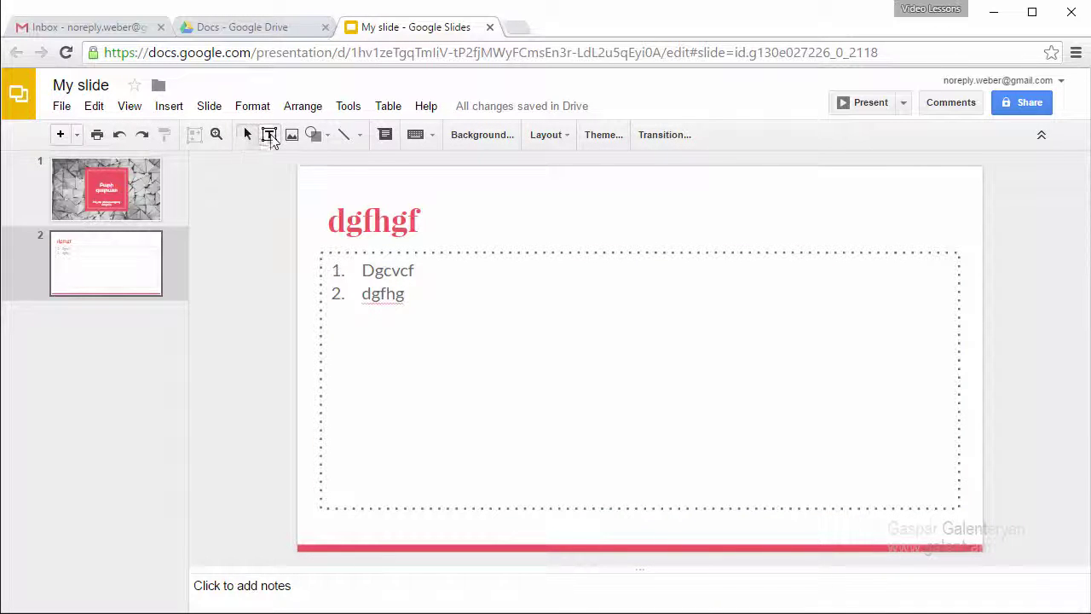
pyautogui.click(592, 290)
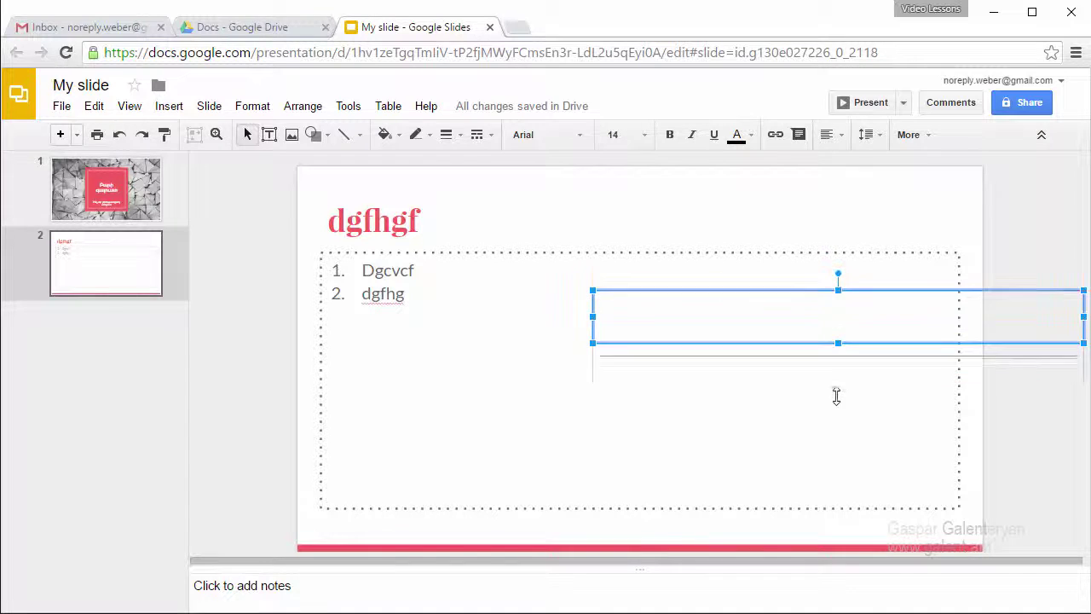
pyautogui.moveTo(836, 395); pyautogui.dragTo(838, 398)
pyautogui.moveTo(594, 343); pyautogui.dragTo(398, 341)
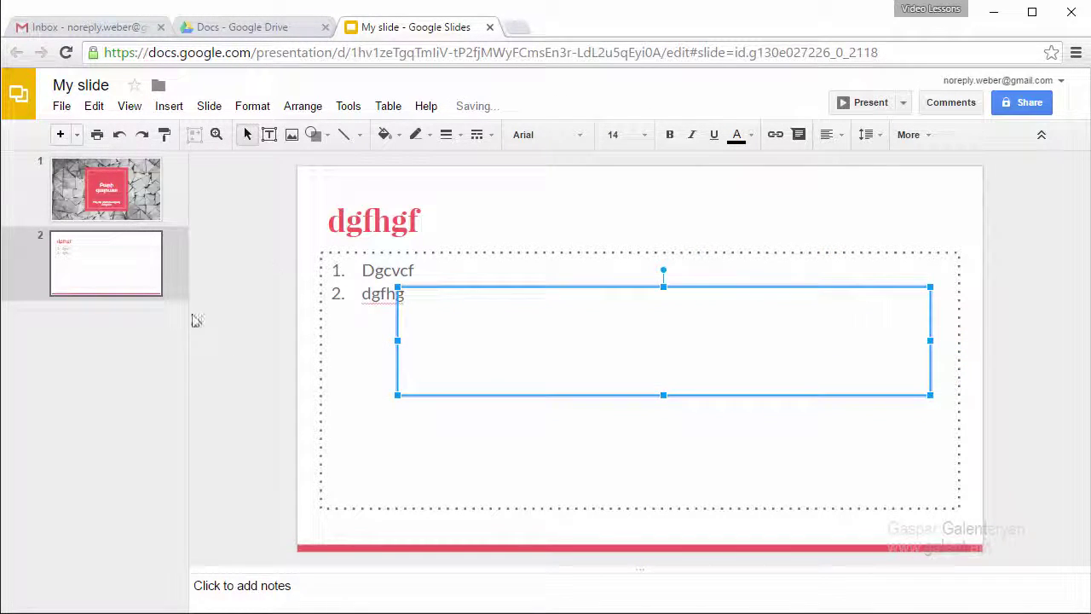
pyautogui.click(327, 136)
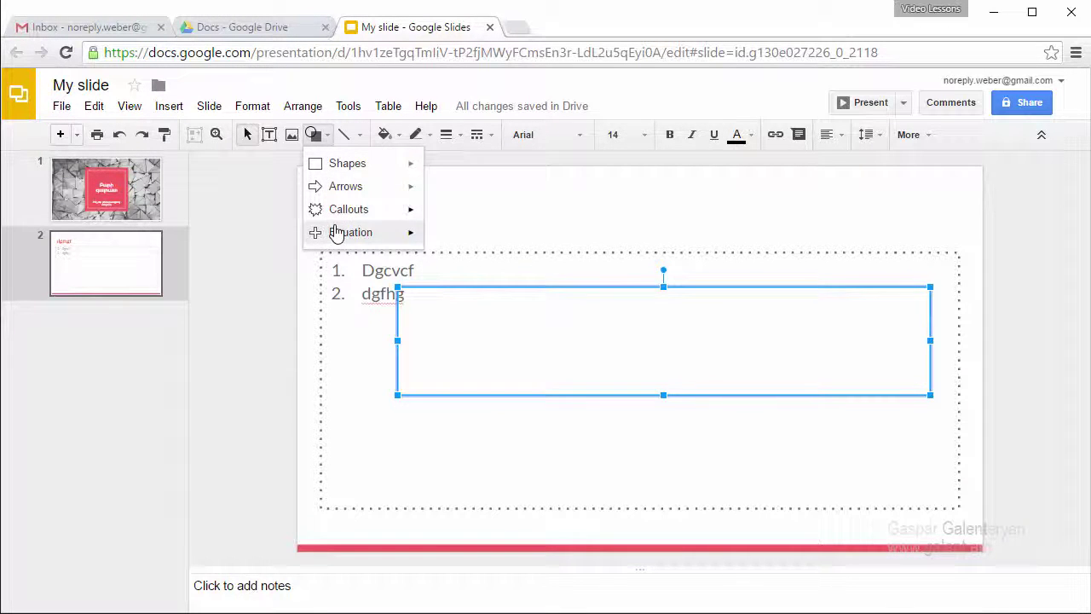
pyautogui.click(360, 135)
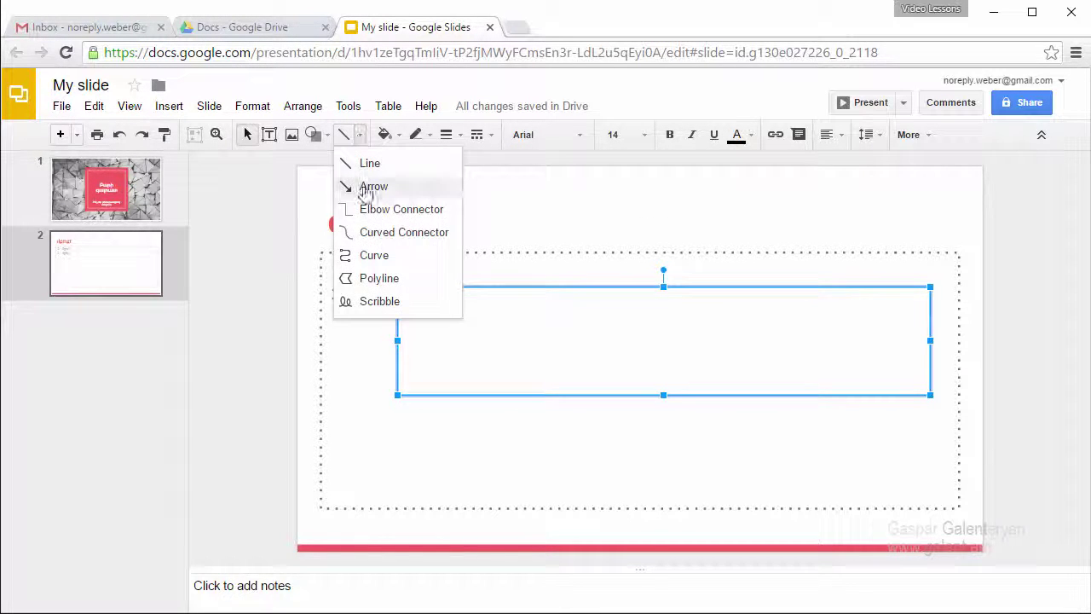
pyautogui.click(398, 135)
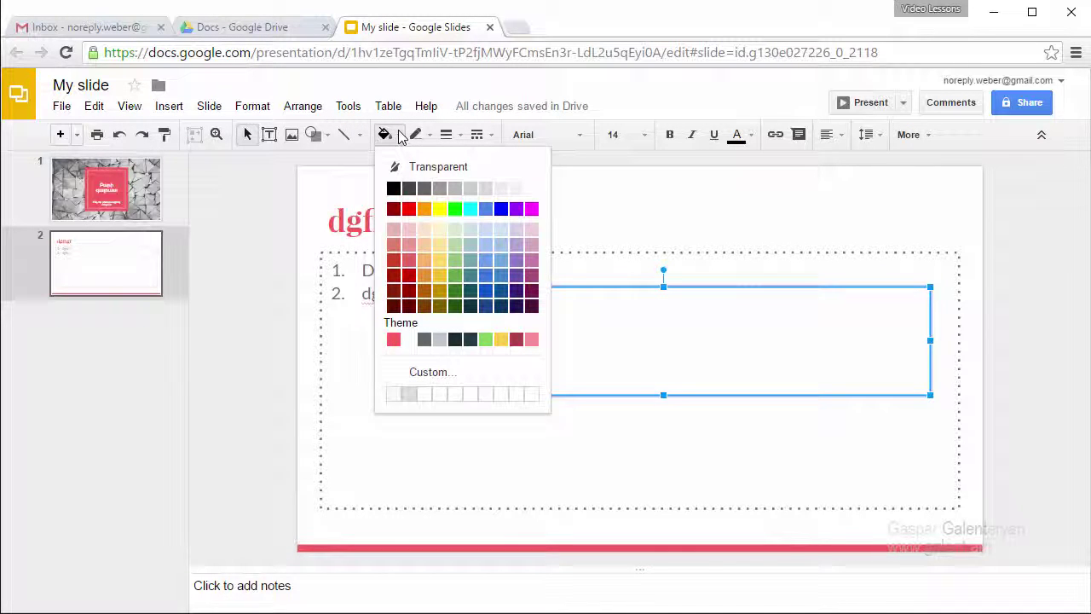
pyautogui.click(251, 237)
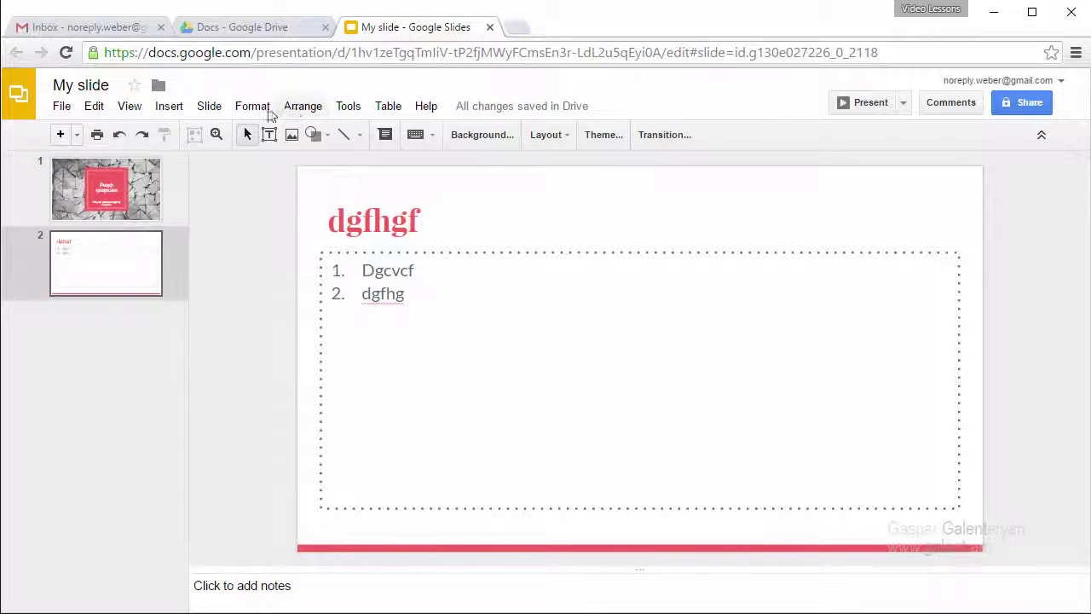
# Paste the SpaceX rocket tank production YouTube link into Insert > Video's URL tab
pyautogui.click(168, 109)
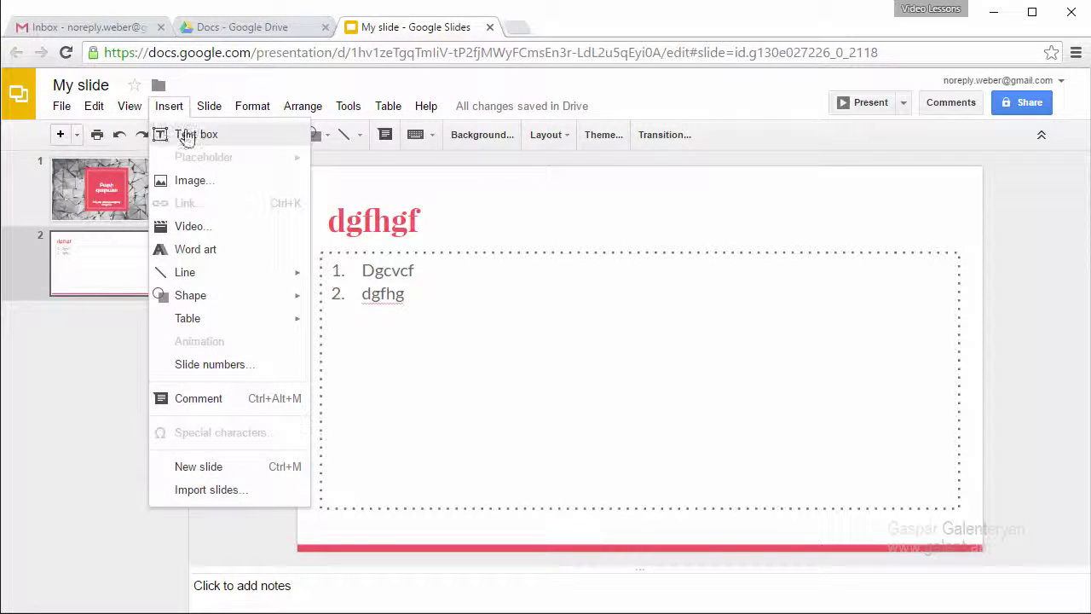
pyautogui.click(189, 227)
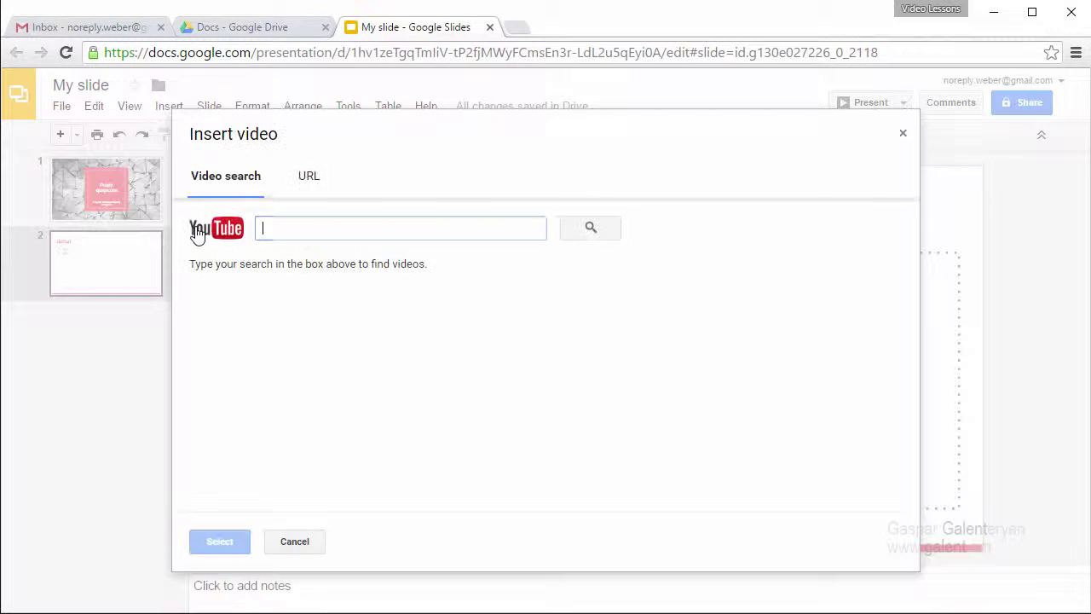
pyautogui.click(309, 178)
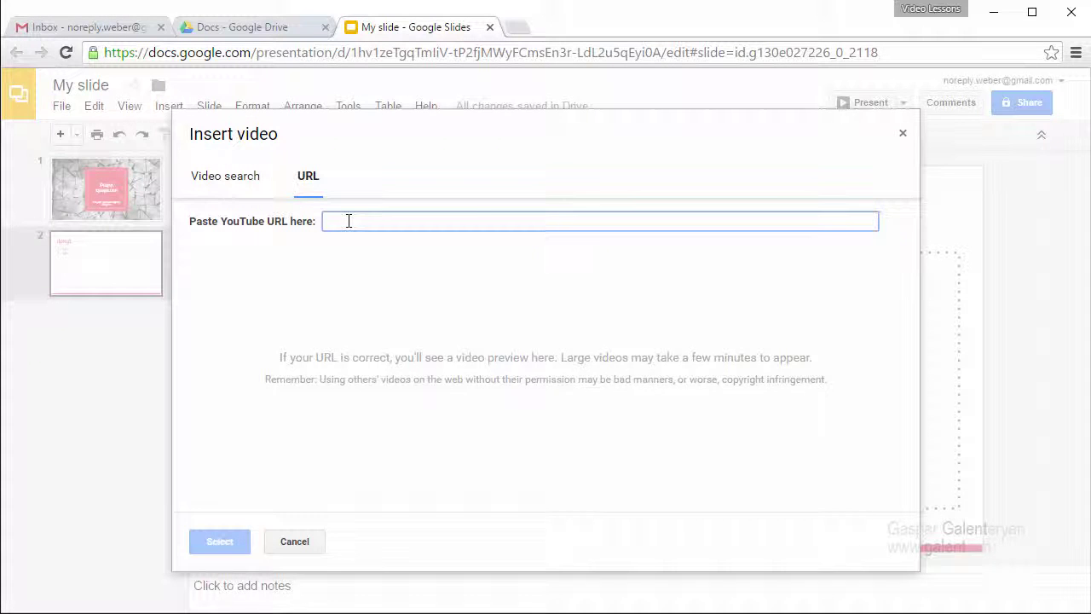
pyautogui.write('https://www.youtube.com/watch?v=vrR31nHCV-U')
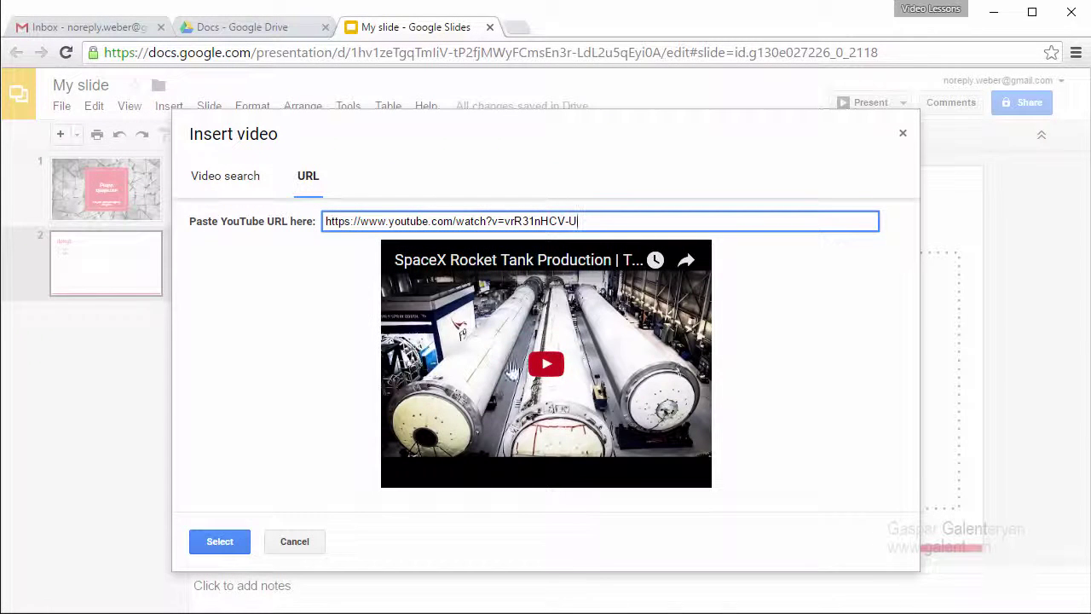
pyautogui.click(220, 546)
# Insert the video, nudge it right, and retitle the slide 'Video'
pyautogui.click(220, 544)
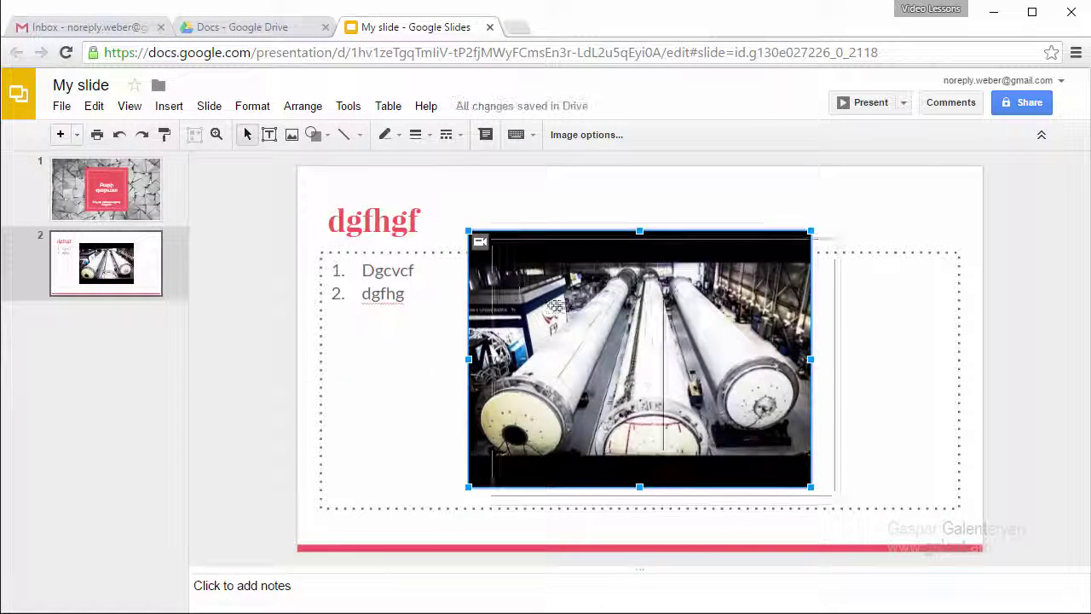
pyautogui.moveTo(514, 321)
pyautogui.mouseDown()
pyautogui.moveTo(567, 322)
pyautogui.moveTo(525, 321)
pyautogui.mouseUp()
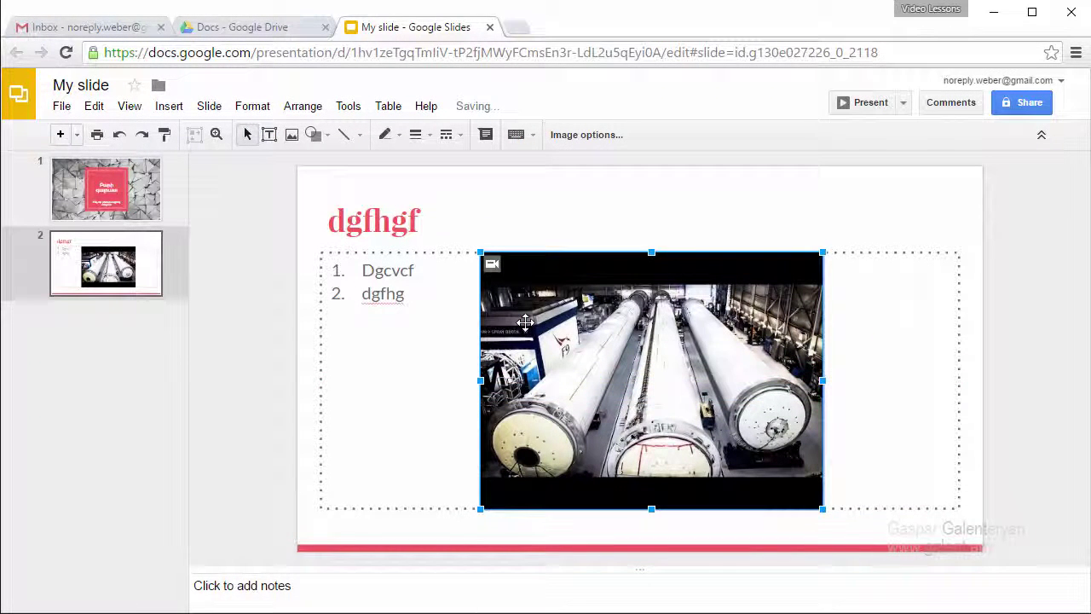
pyautogui.click(407, 223)
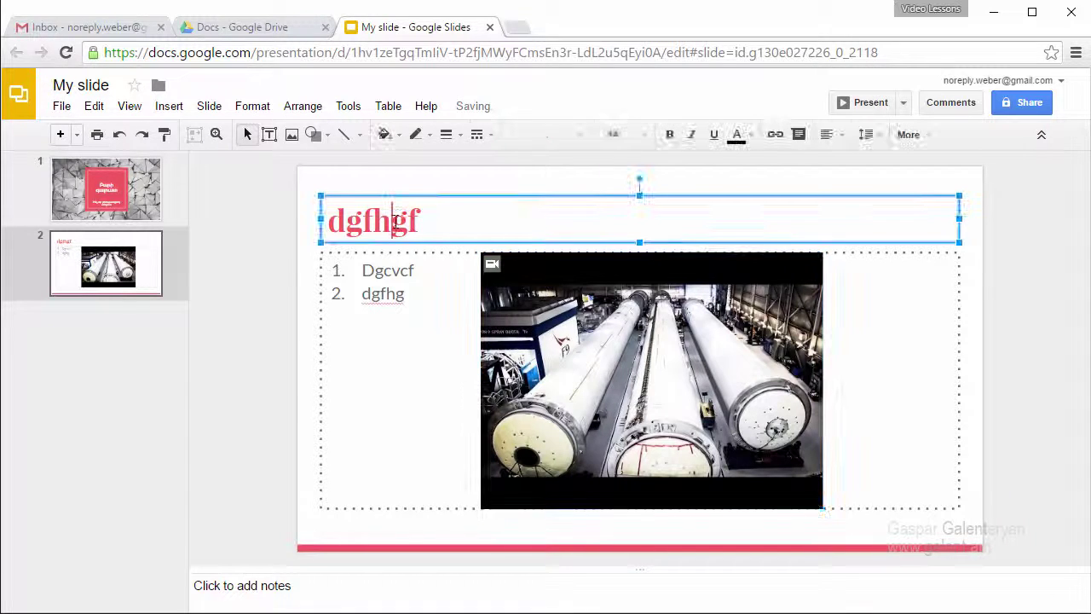
pyautogui.moveTo(420, 221); pyautogui.dragTo(208, 224)
pyautogui.write('Video')
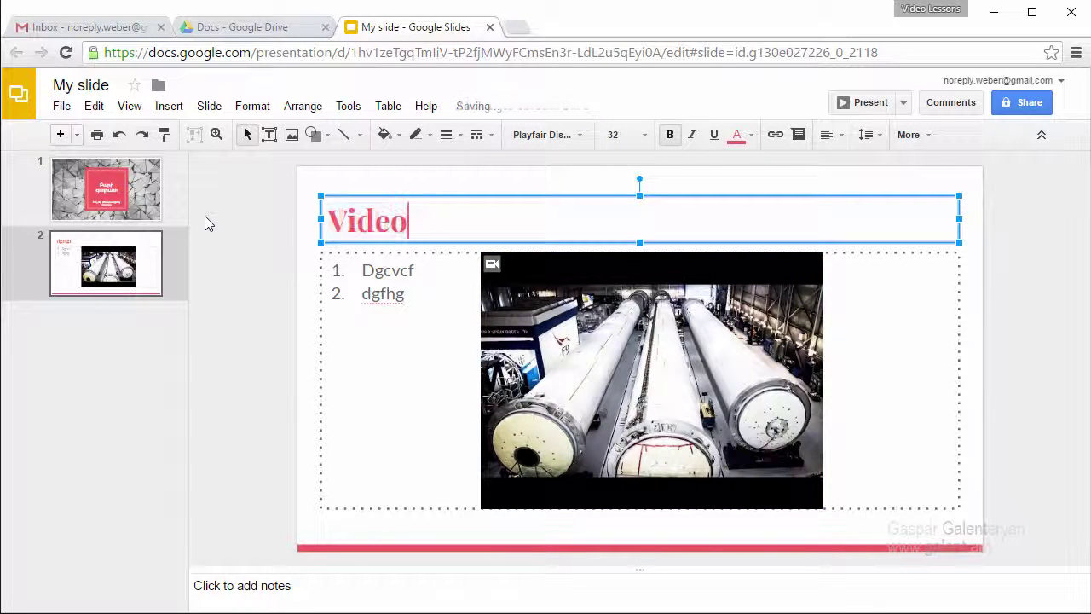
# Cut the empty text box and the numbered list box from the slide
pyautogui.click(409, 289)
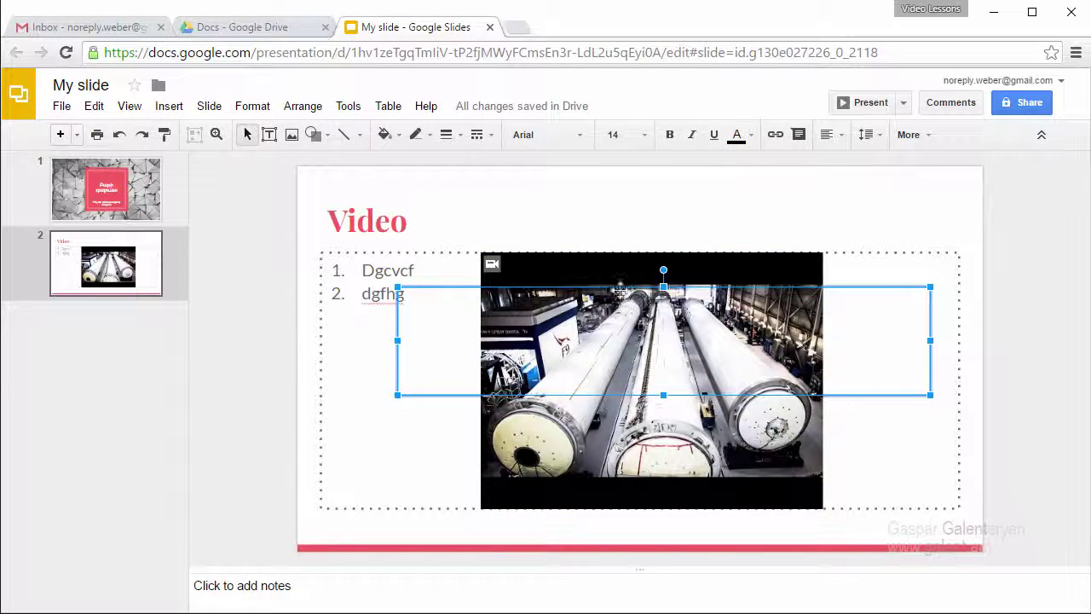
pyautogui.rightClick(414, 287)
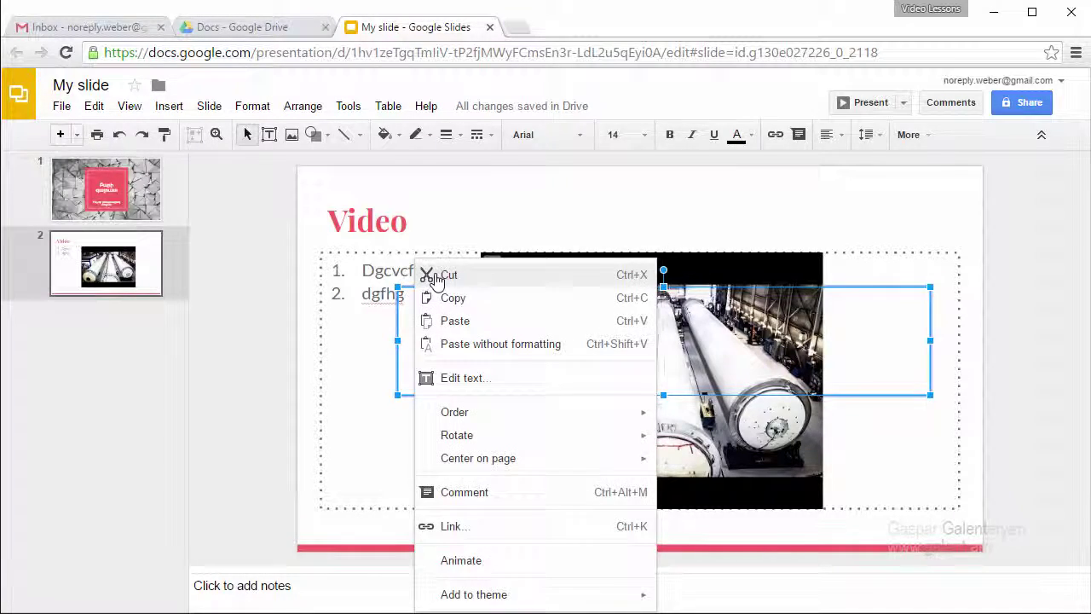
pyautogui.click(431, 275)
pyautogui.rightClick(336, 260)
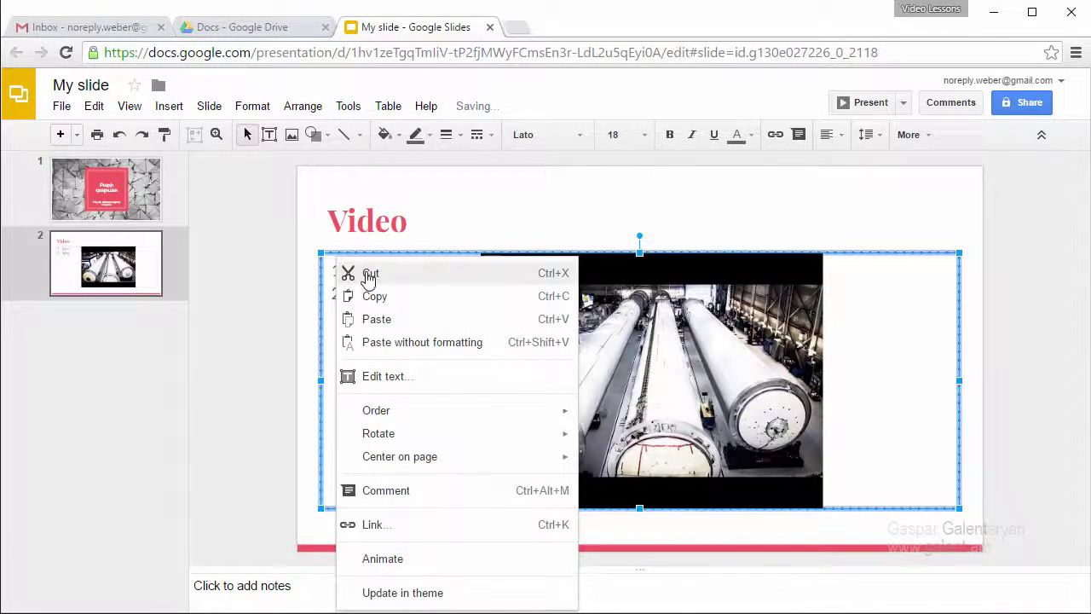
pyautogui.click(371, 273)
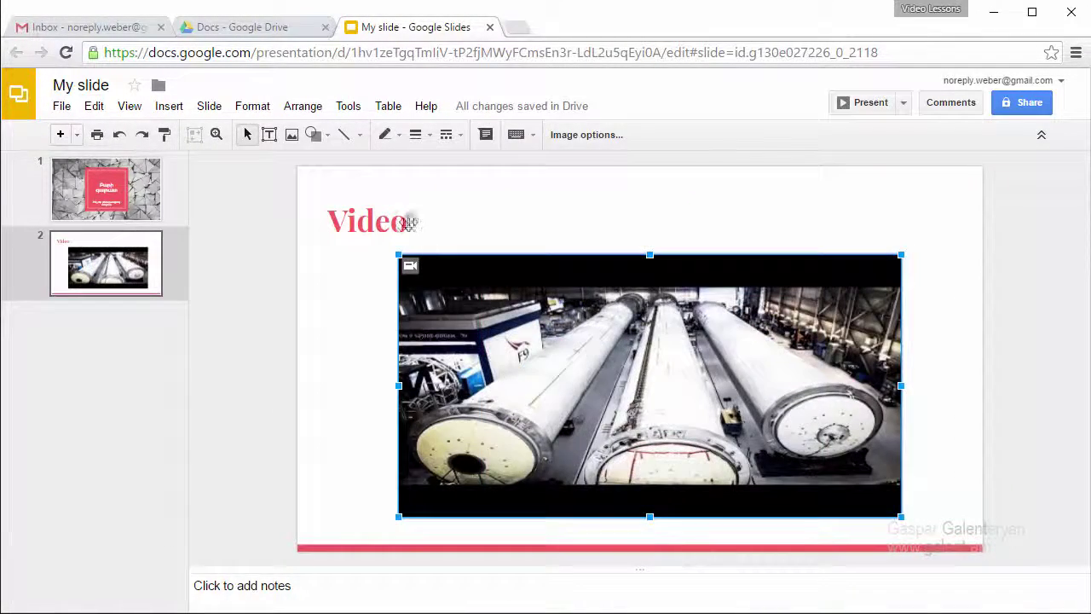
# Centre-align the 'Video' title
pyautogui.click(418, 220)
pyautogui.moveTo(427, 219); pyautogui.dragTo(244, 233)
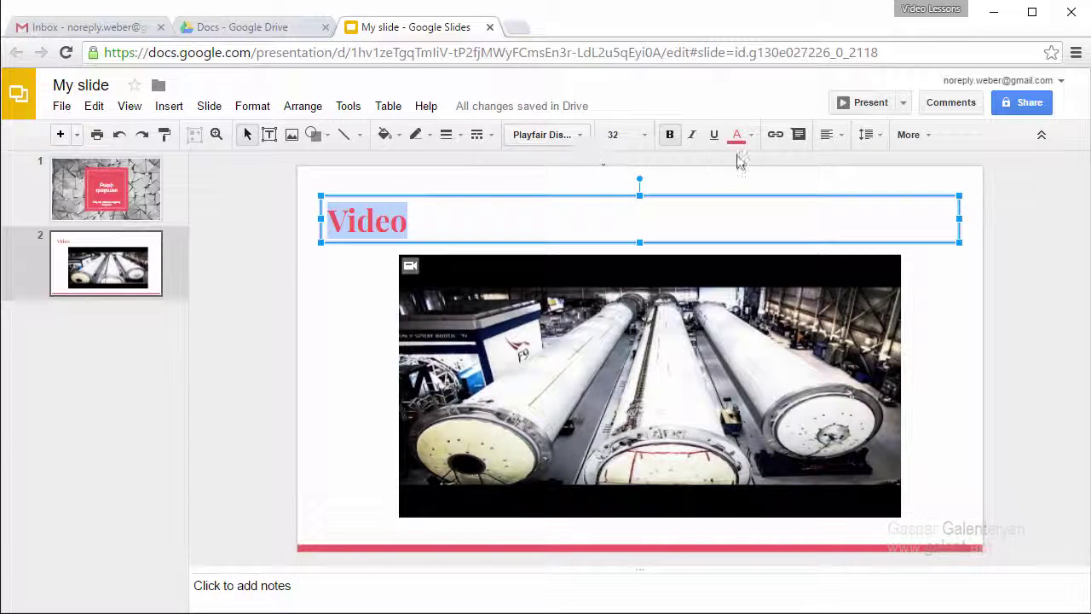
pyautogui.click(829, 133)
pyautogui.click(855, 158)
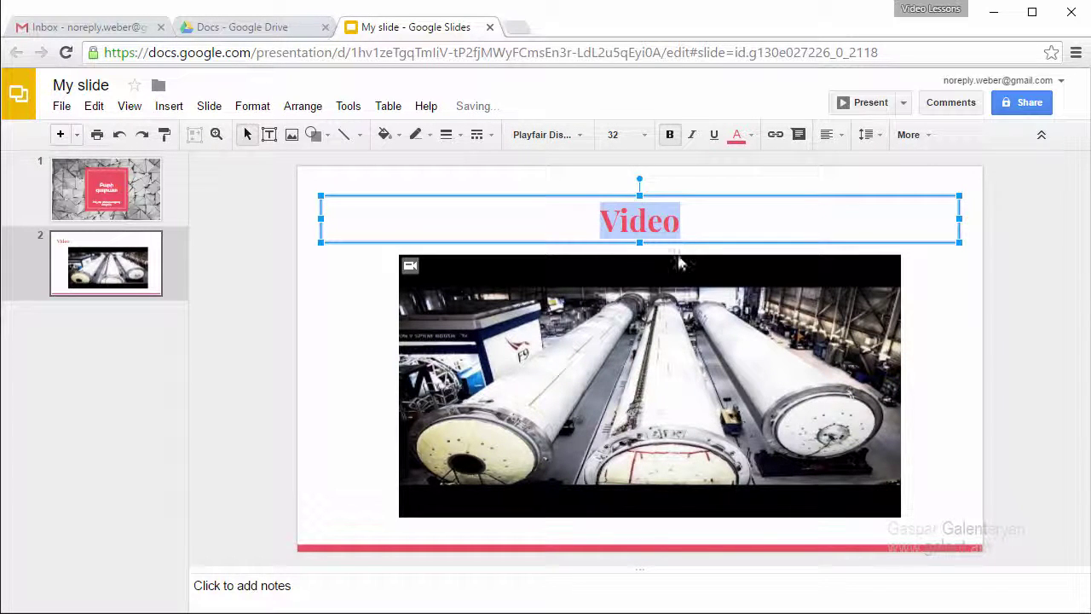
pyautogui.click(933, 329)
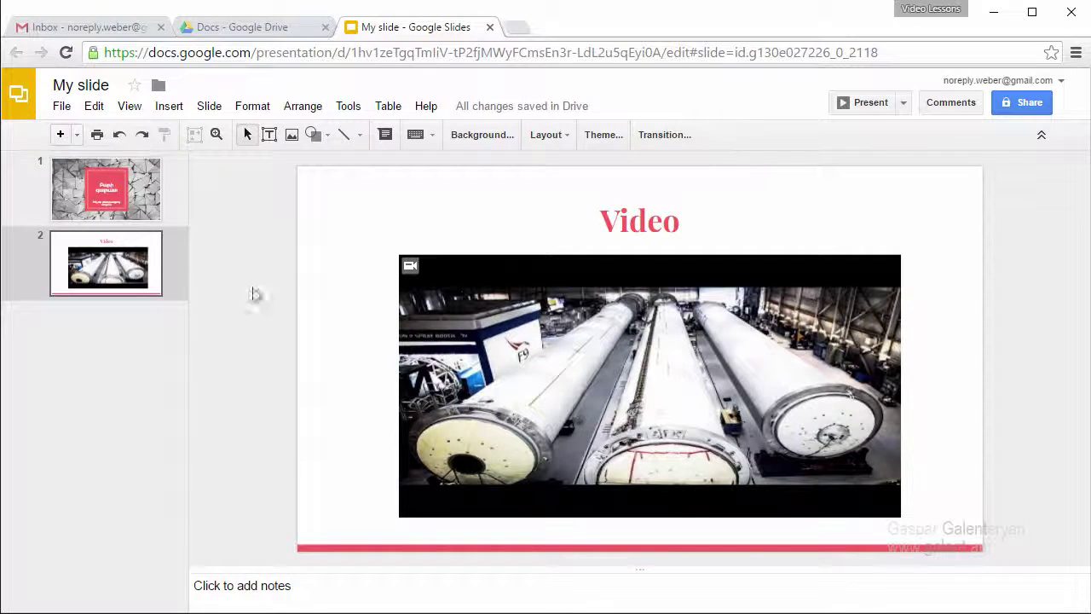
# Duplicate the Video slide and compare the original with its copy
pyautogui.rightClick(80, 258)
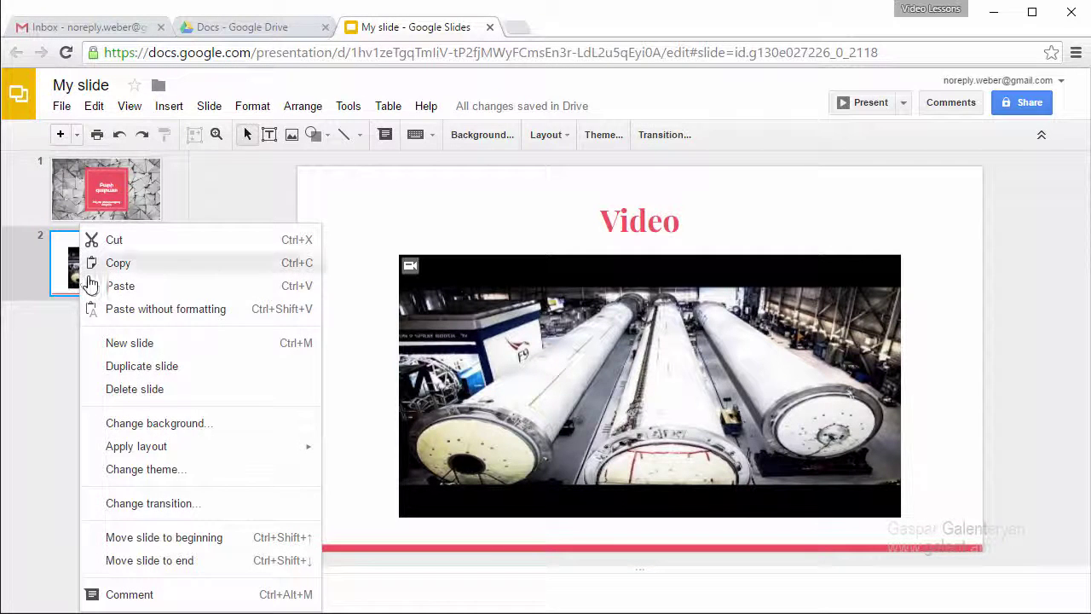
pyautogui.click(145, 366)
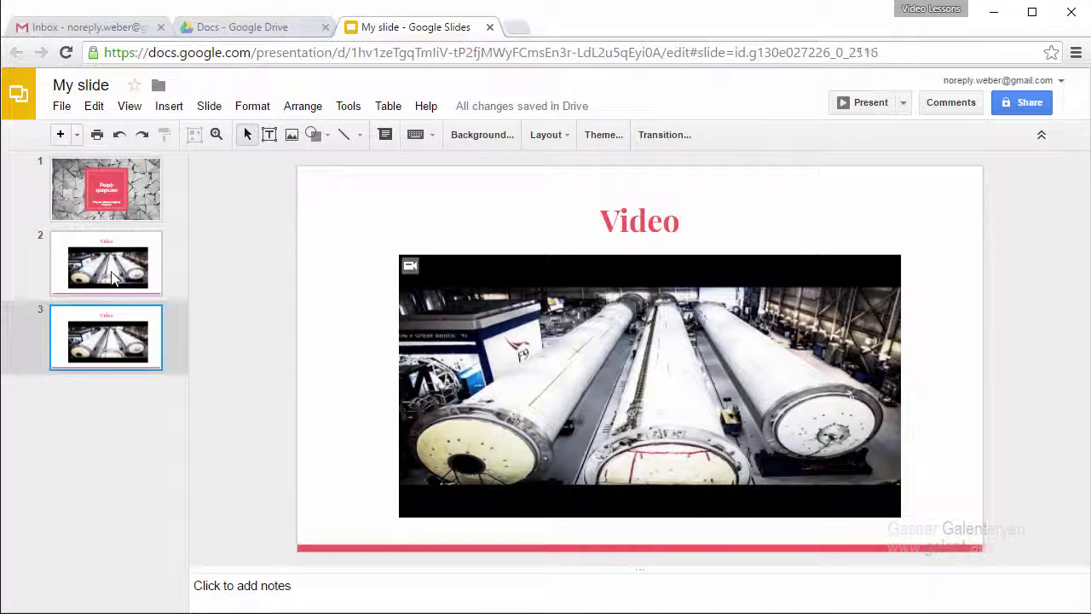
pyautogui.moveTo(122, 341); pyautogui.dragTo(135, 263)
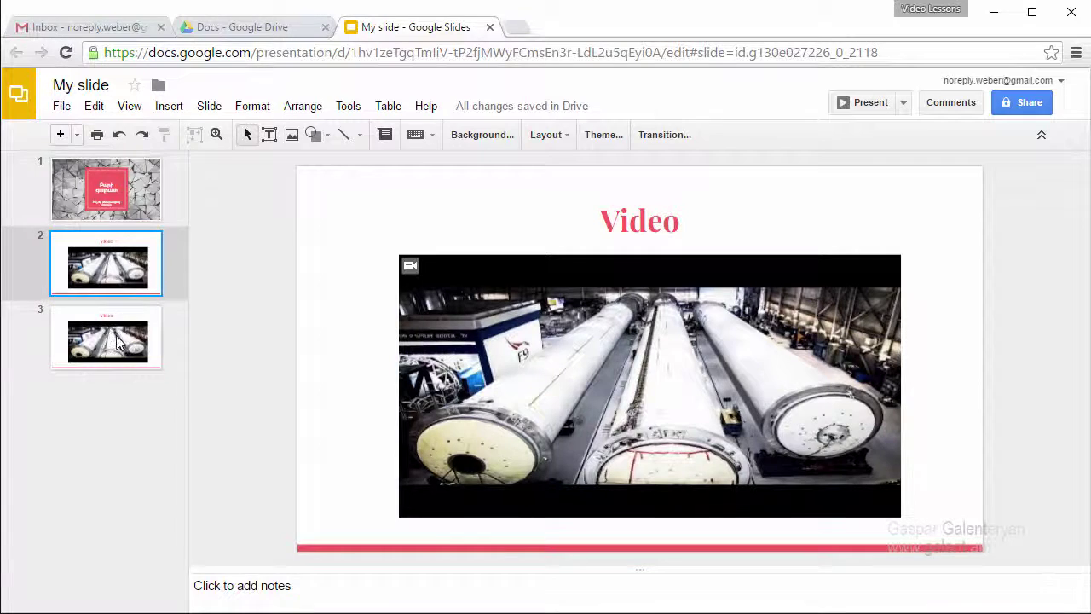
pyautogui.click(122, 262)
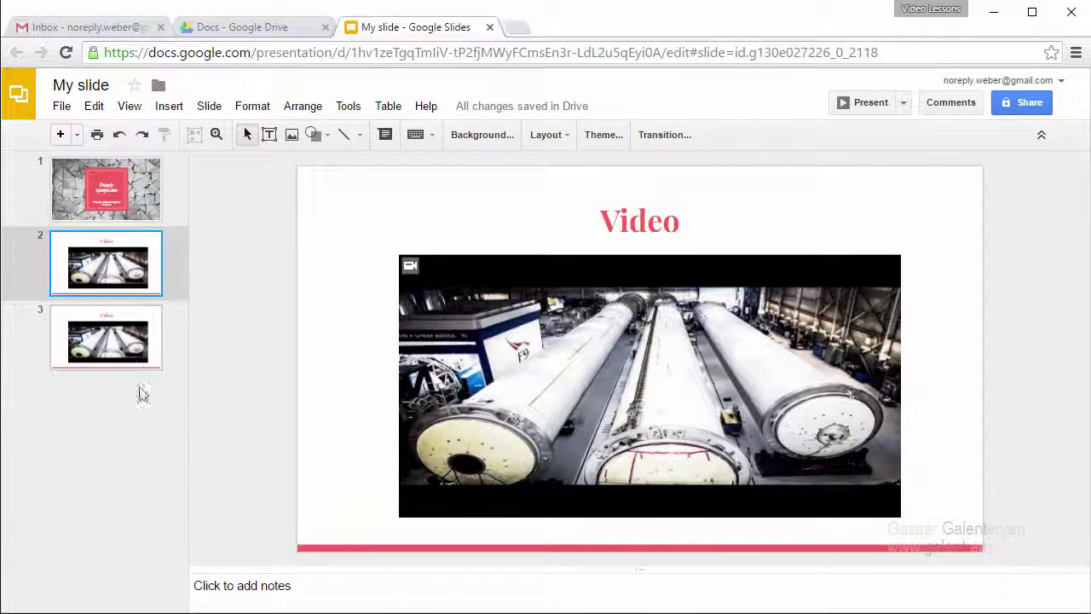
pyautogui.click(134, 333)
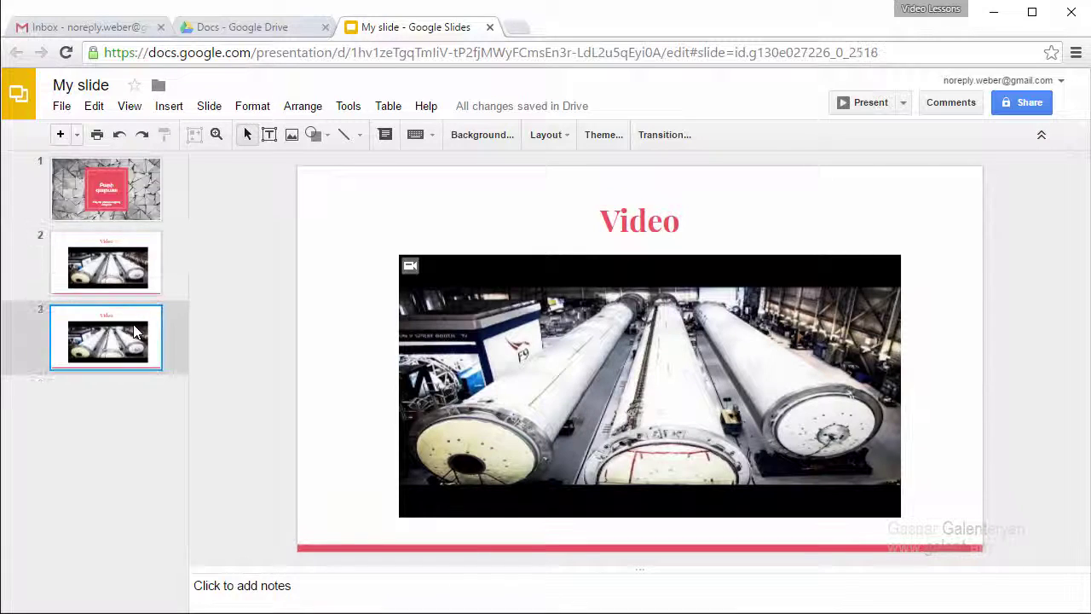
pyautogui.click(124, 262)
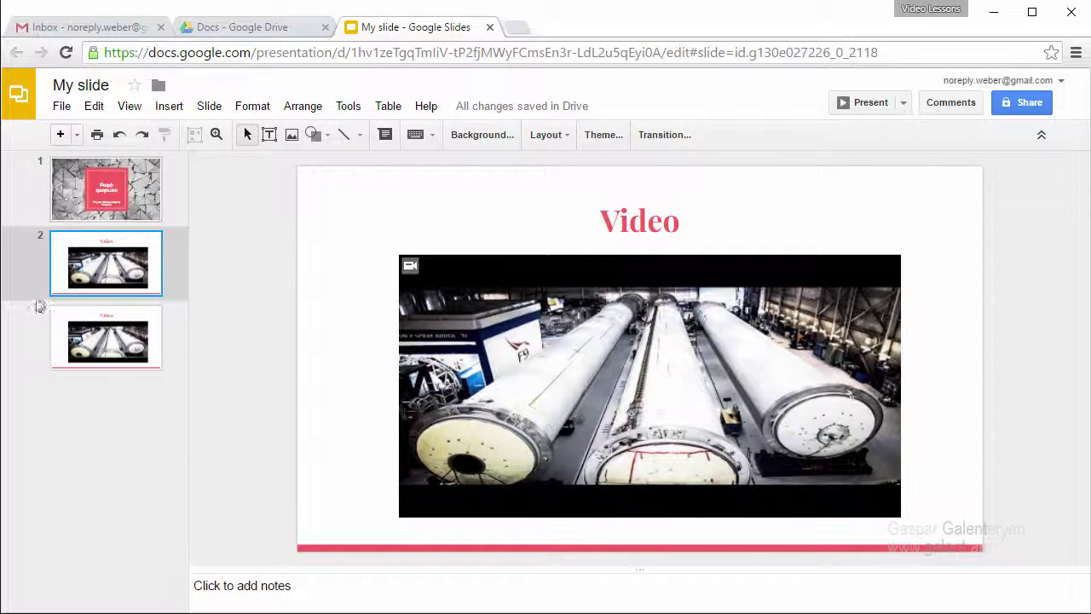
# Present the deck, dismiss the Presenter view tip, change slide, then exit with Esc
pyautogui.click(866, 104)
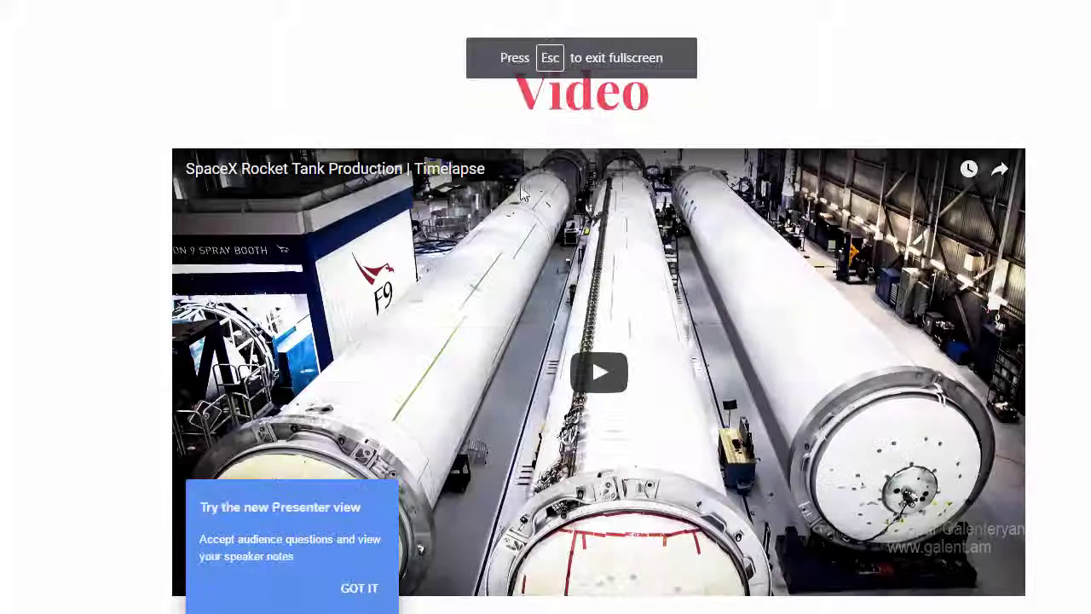
pyautogui.click(359, 590)
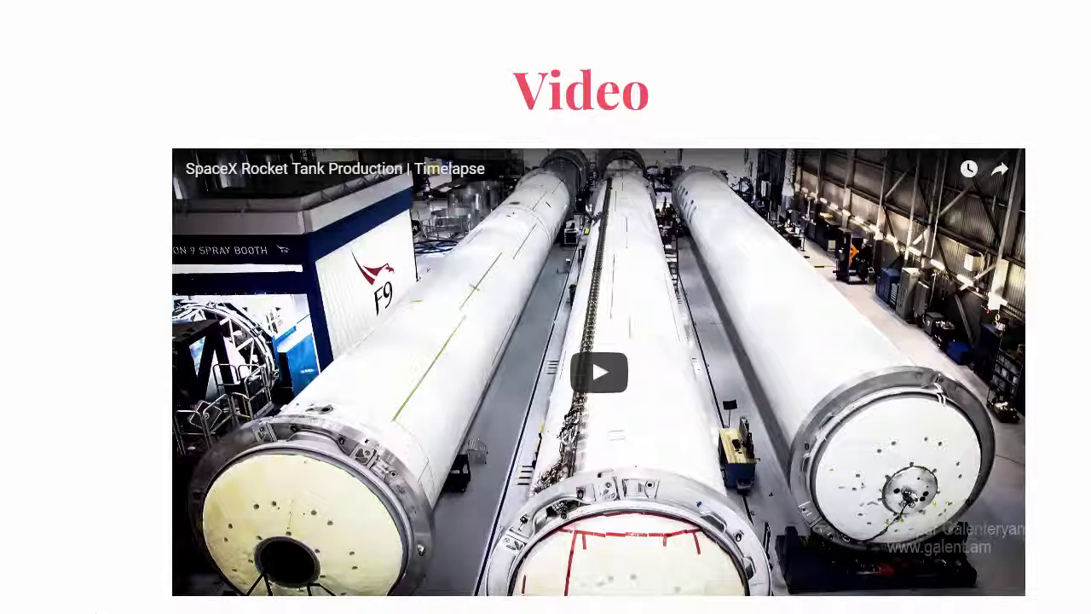
pyautogui.press('Right')
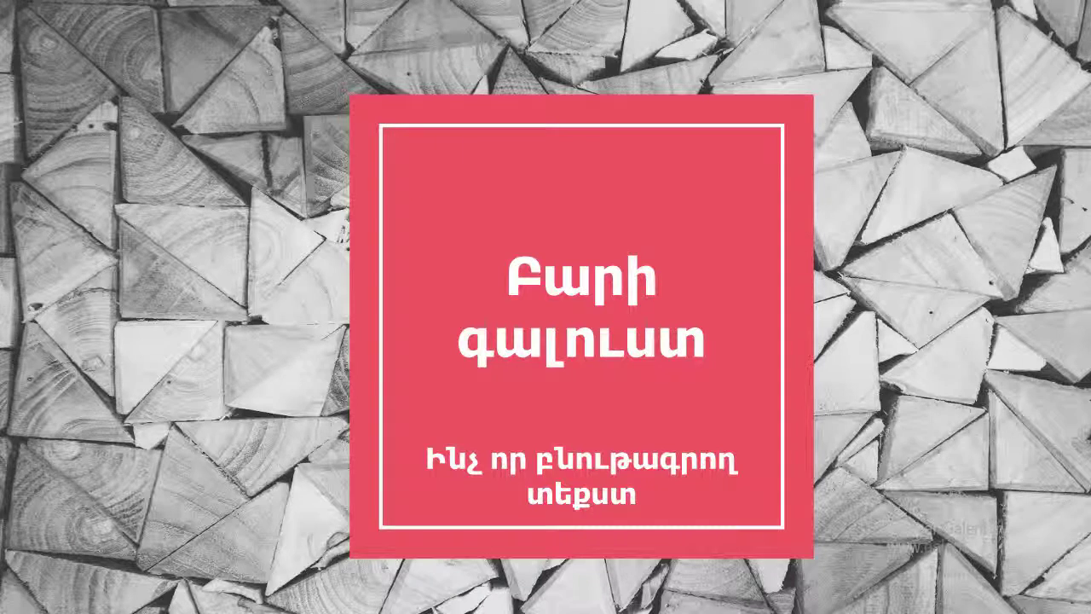
pyautogui.press('Escape')
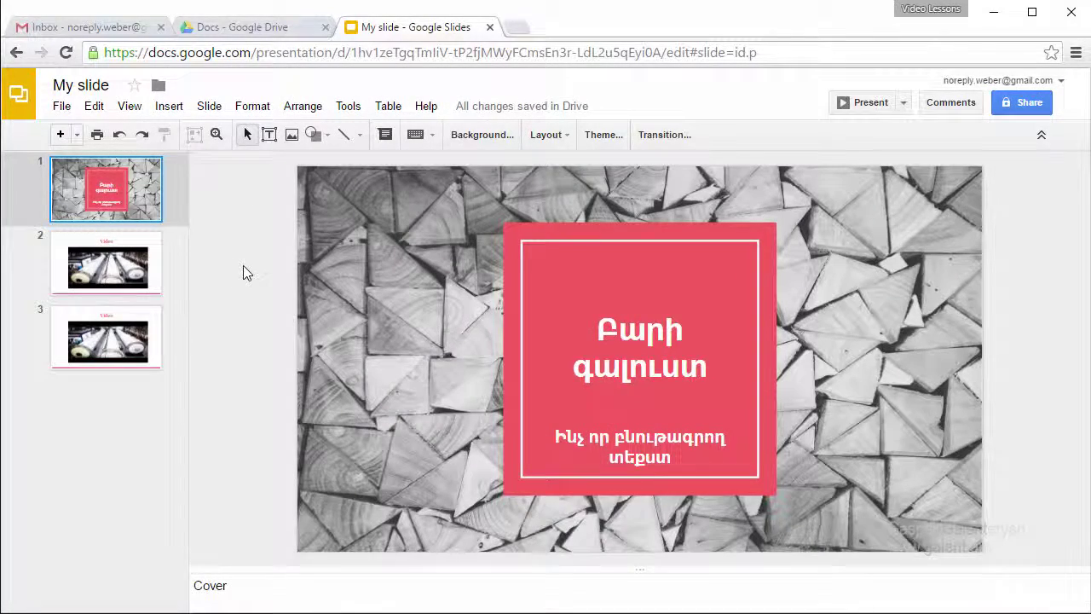
# Apply the 'Slide from right' transition to all slides and play the preview
pyautogui.click(667, 138)
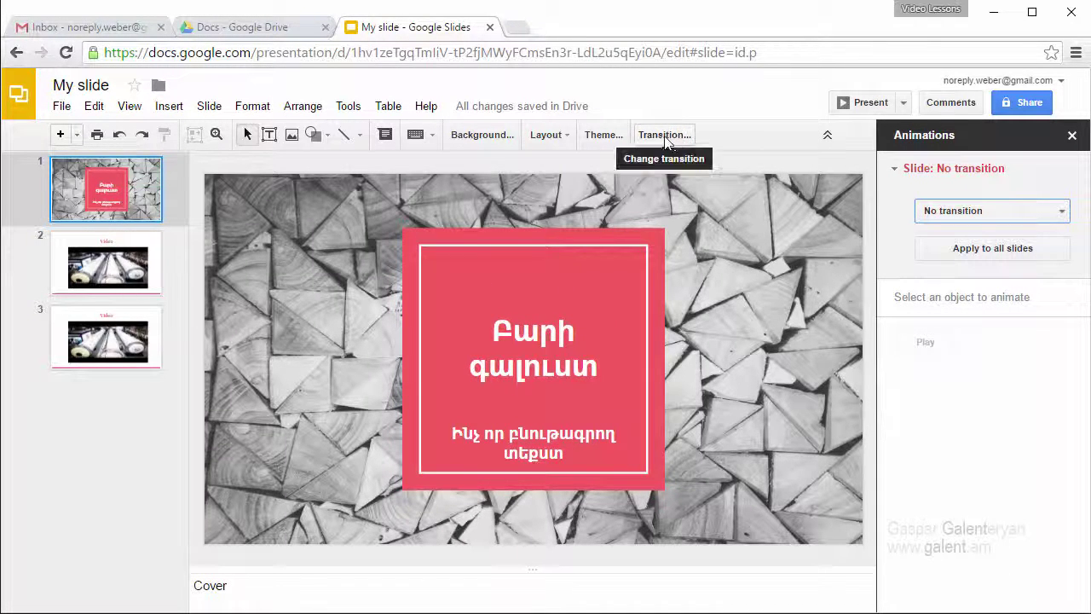
pyautogui.click(969, 213)
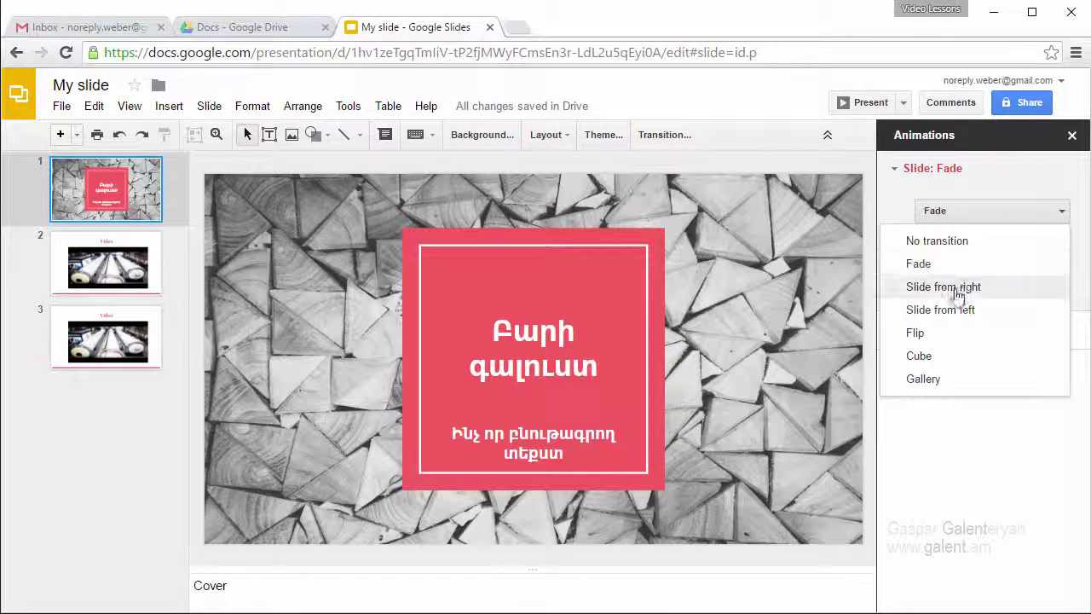
pyautogui.click(935, 290)
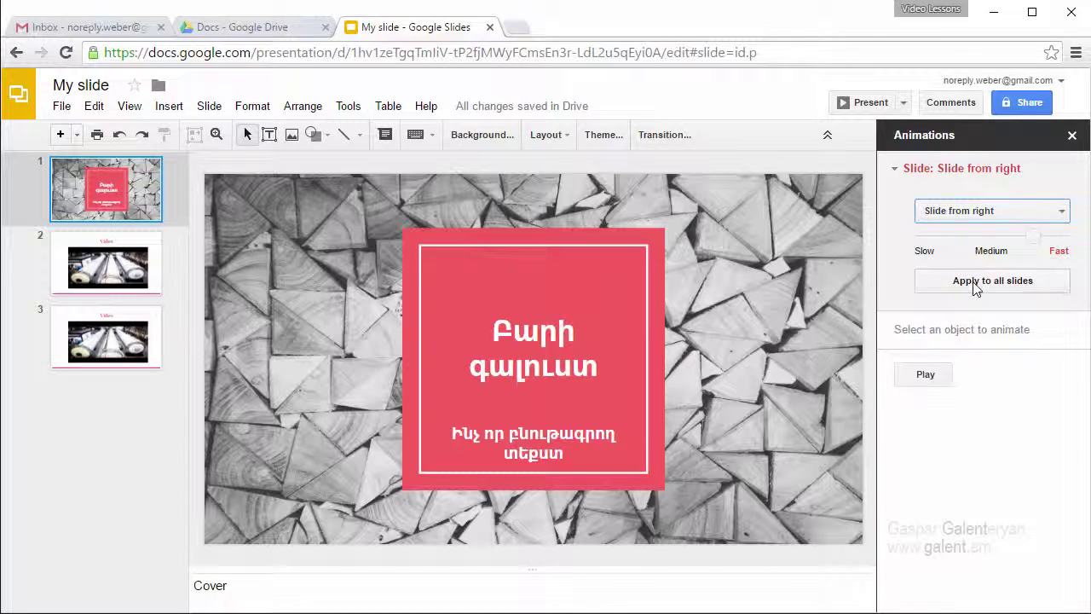
pyautogui.click(980, 289)
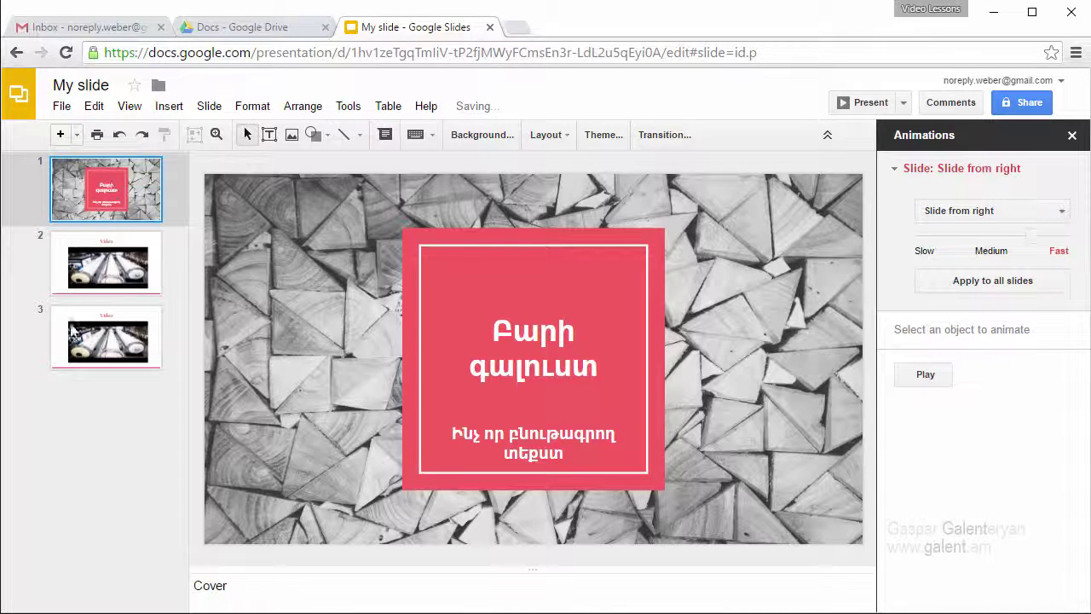
pyautogui.click(909, 374)
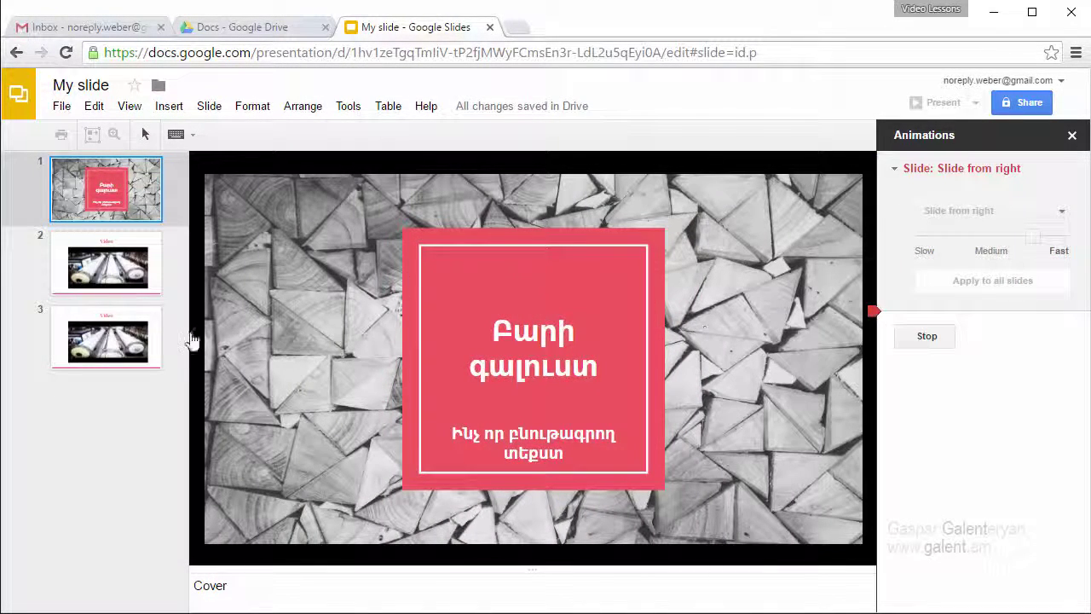
# Present from the first slide to the Video slide fullscreen with the laser pointer, then exit
pyautogui.click(1072, 136)
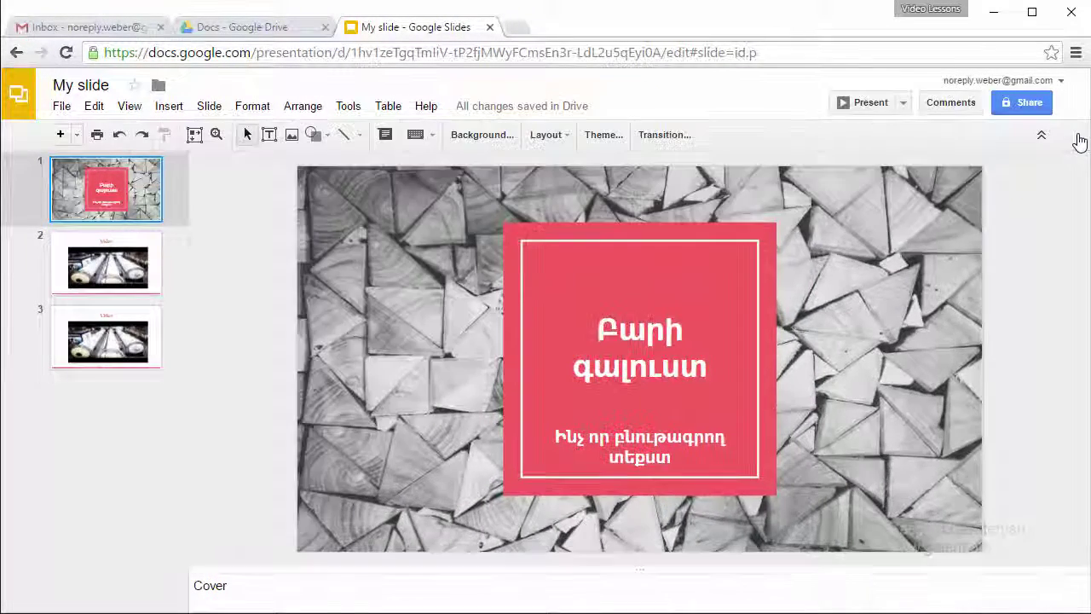
pyautogui.click(855, 106)
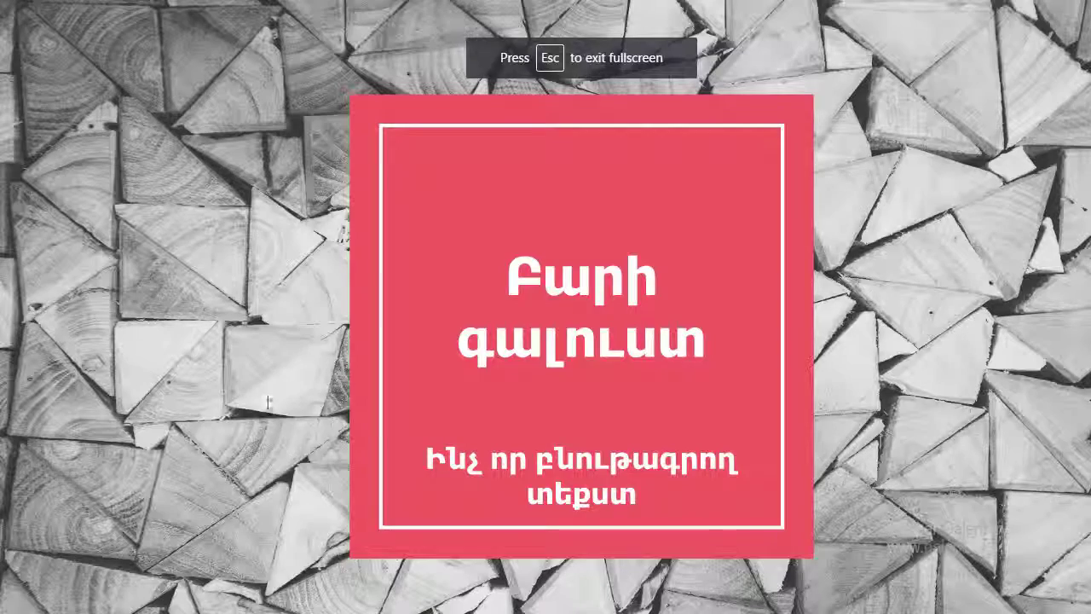
pyautogui.click(134, 452)
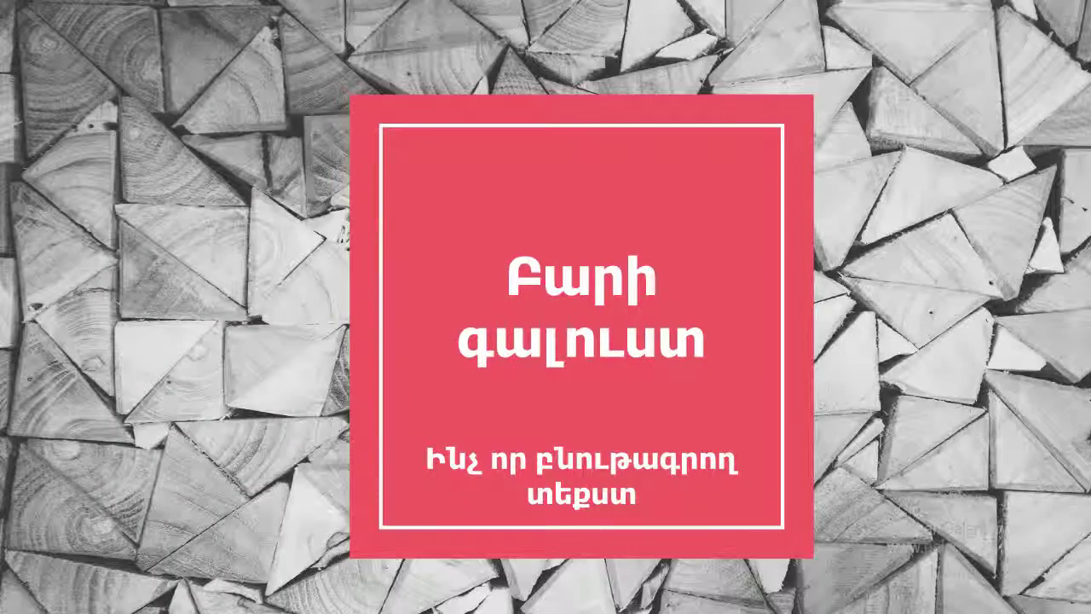
pyautogui.click(149, 580)
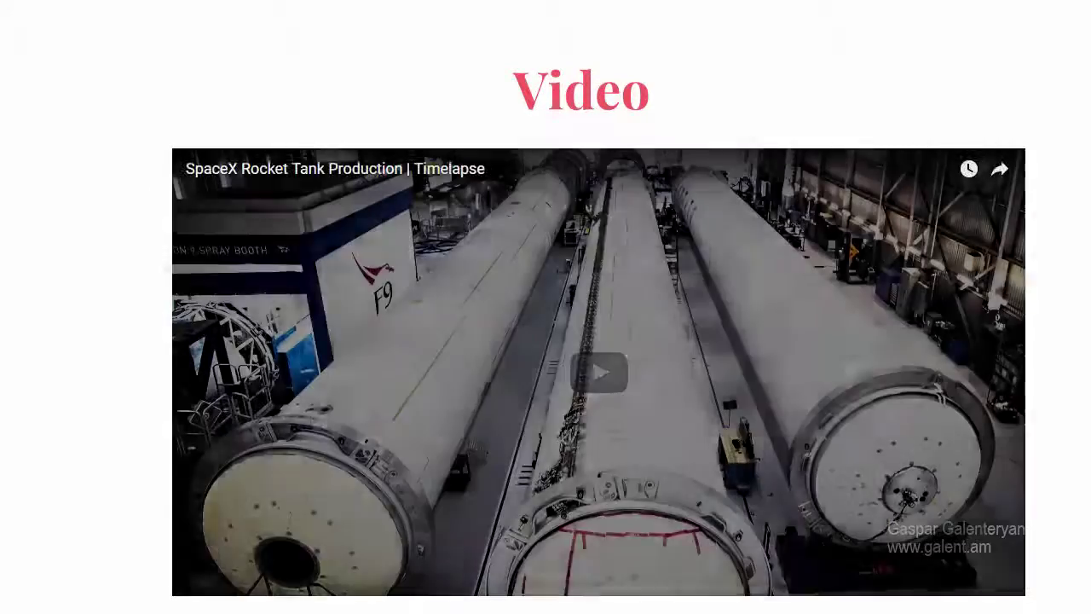
pyautogui.hotkey('ctrl', 'shift', 'f')
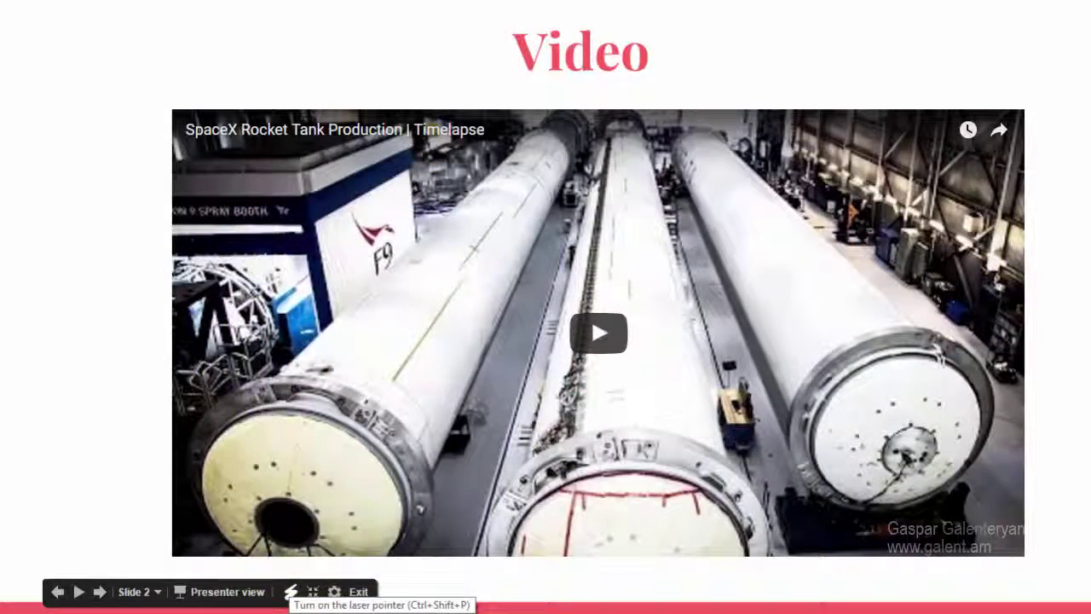
pyautogui.click(290, 591)
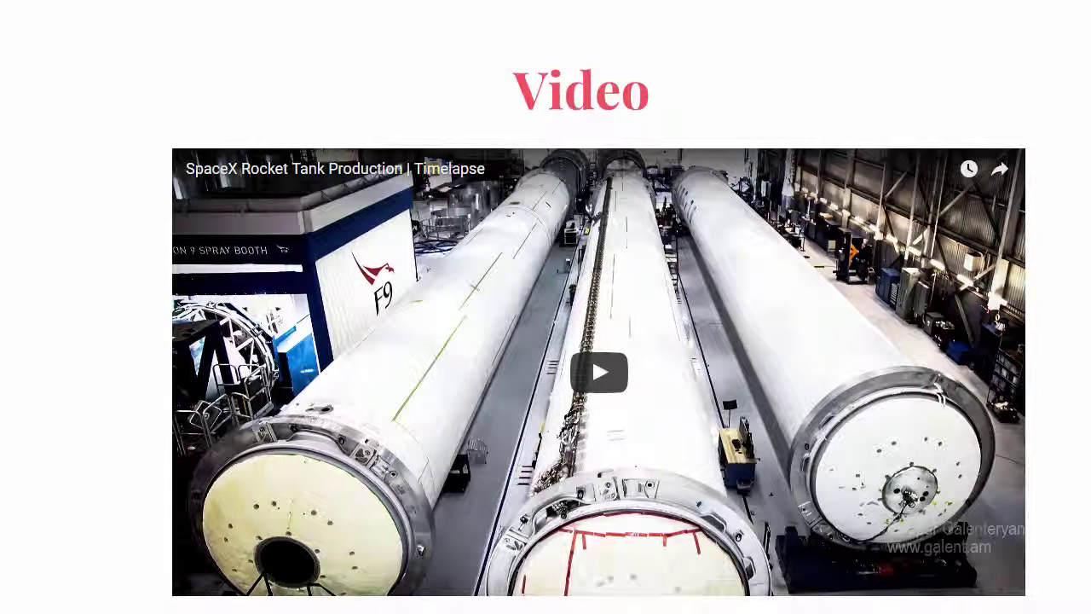
pyautogui.press('Escape')
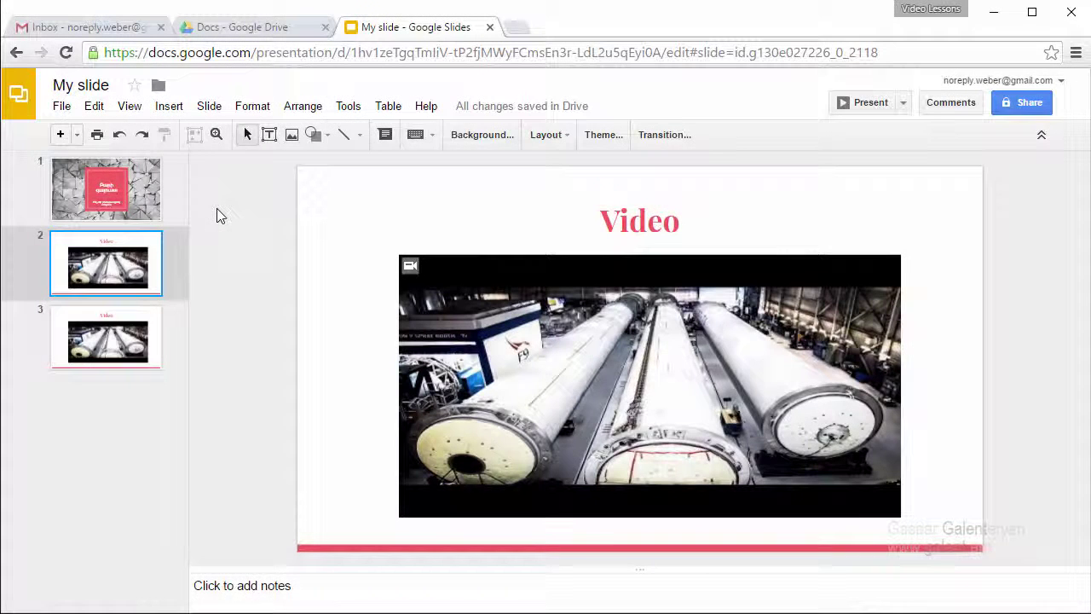